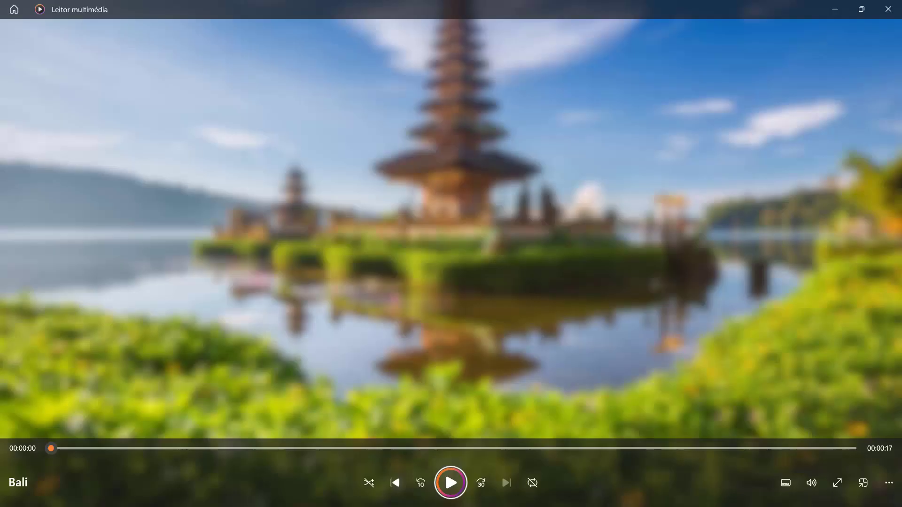
- Preview the finished Bali video, then start a new blank 1920 × 1080 video design
{"action": "key", "text": "space"}
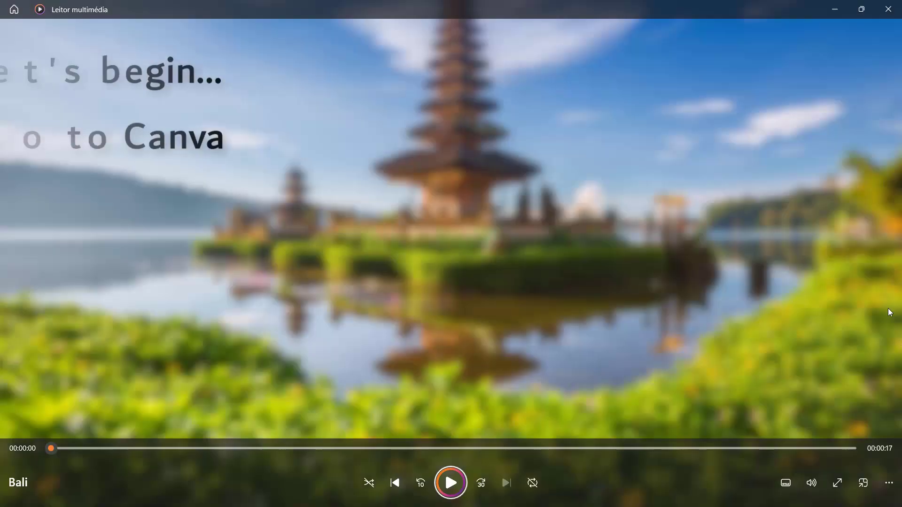
{"action": "left_click", "coordinate": [835, 11]}
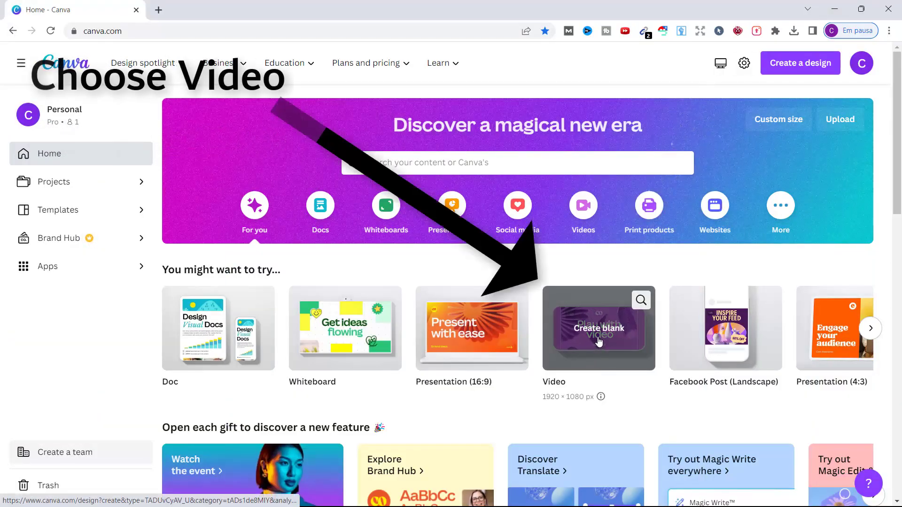
{"action": "left_click", "coordinate": [599, 342]}
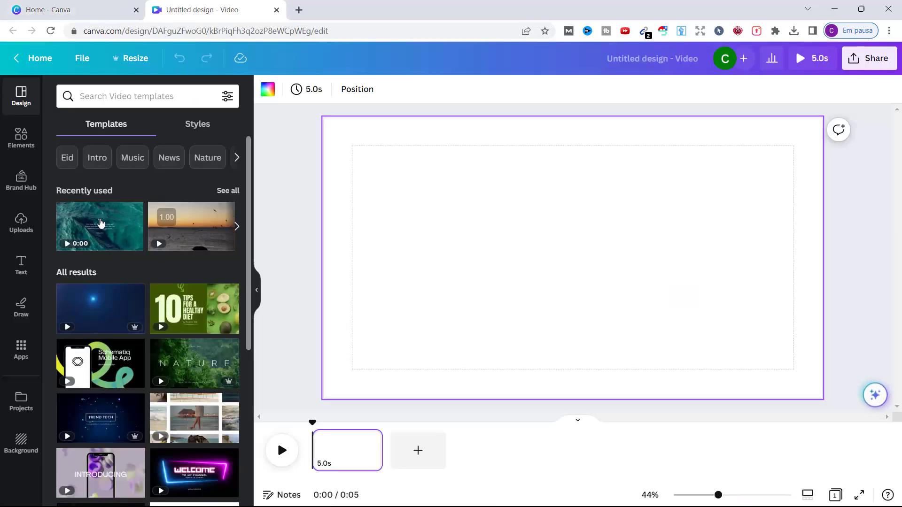
- Upload the Bali holiday photos from the Holiday folder to the media library
{"action": "left_click", "coordinate": [21, 223]}
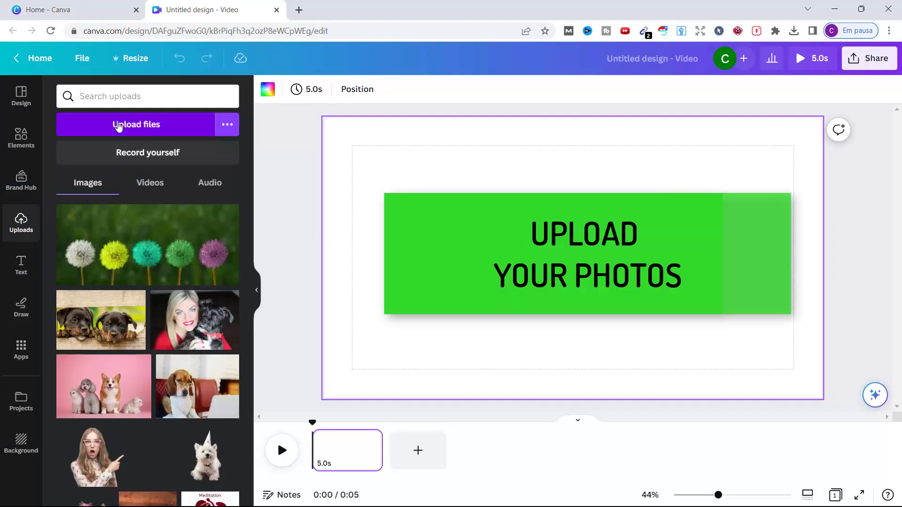
{"action": "left_click", "coordinate": [119, 125]}
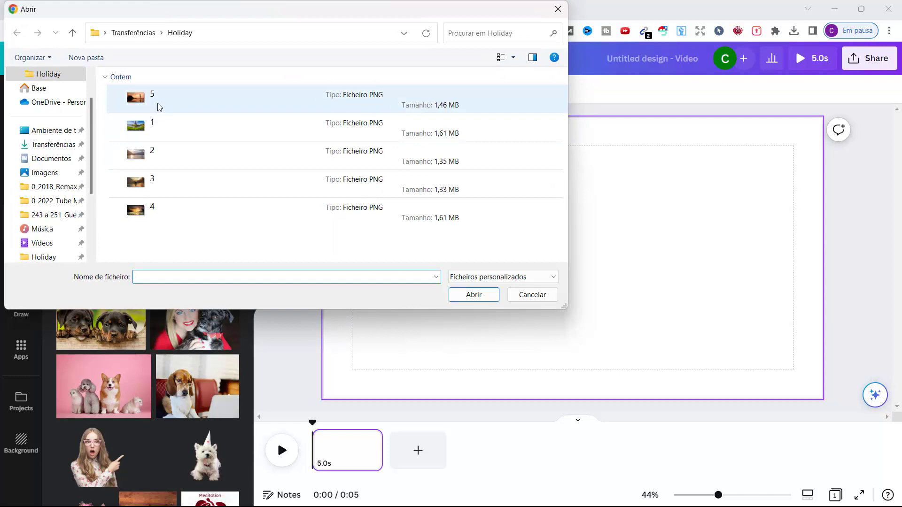
{"action": "left_click", "coordinate": [158, 104]}
{"action": "key", "text": "shift+Down"}
{"action": "key", "text": "shift+Down"}
{"action": "key", "text": "shift+Down"}
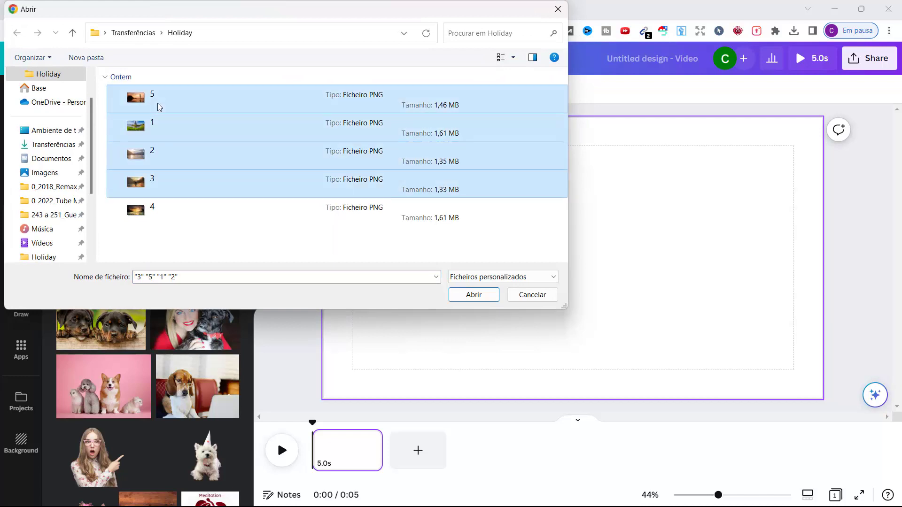
{"action": "key", "text": "shift+Down"}
{"action": "key", "text": "Return"}
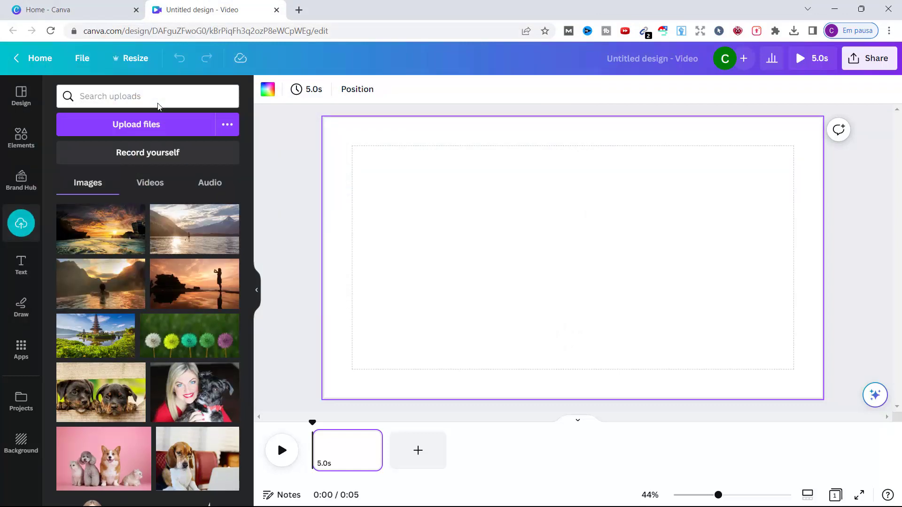
- Make the temple photo page 1's background, lasting 3.0 seconds
{"action": "left_click_drag", "start_coordinate": [88, 337], "coordinate": [335, 445]}
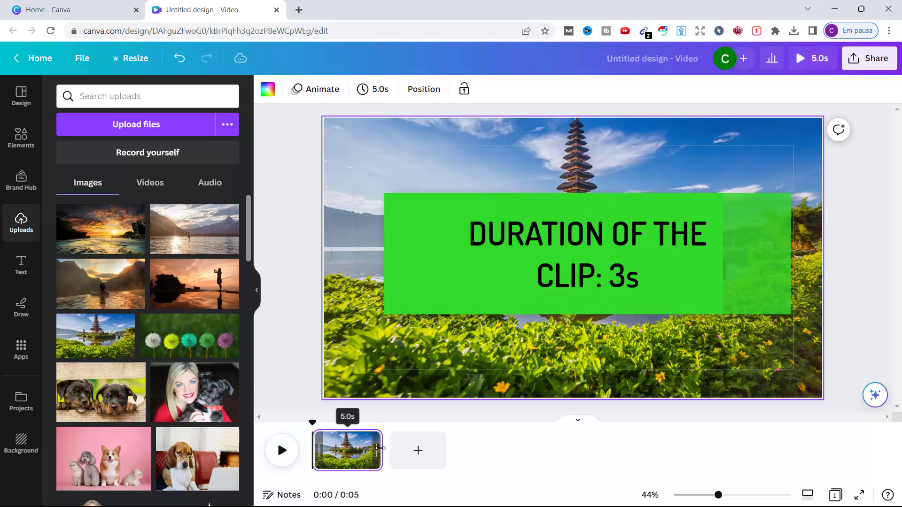
{"action": "left_click_drag", "start_coordinate": [364, 452], "coordinate": [353, 447]}
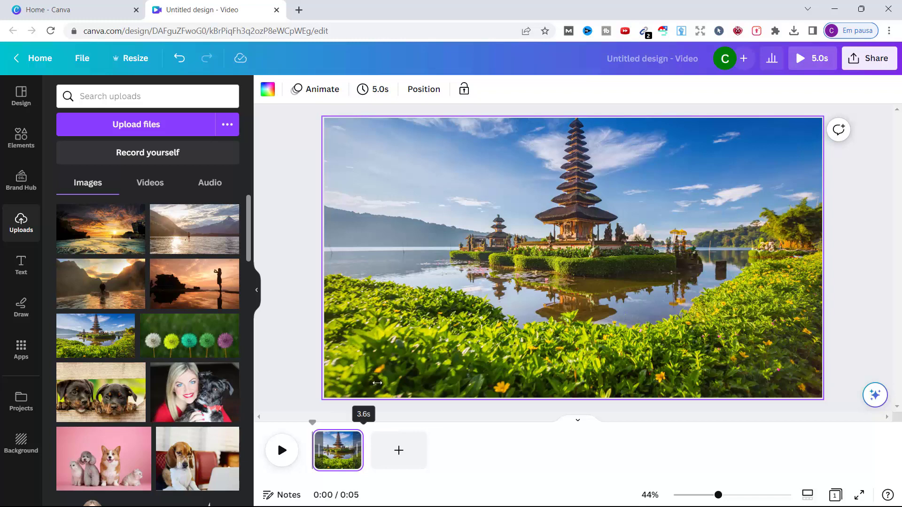
{"action": "left_click_drag", "start_coordinate": [377, 383], "coordinate": [367, 383]}
{"action": "left_click", "coordinate": [372, 89]}
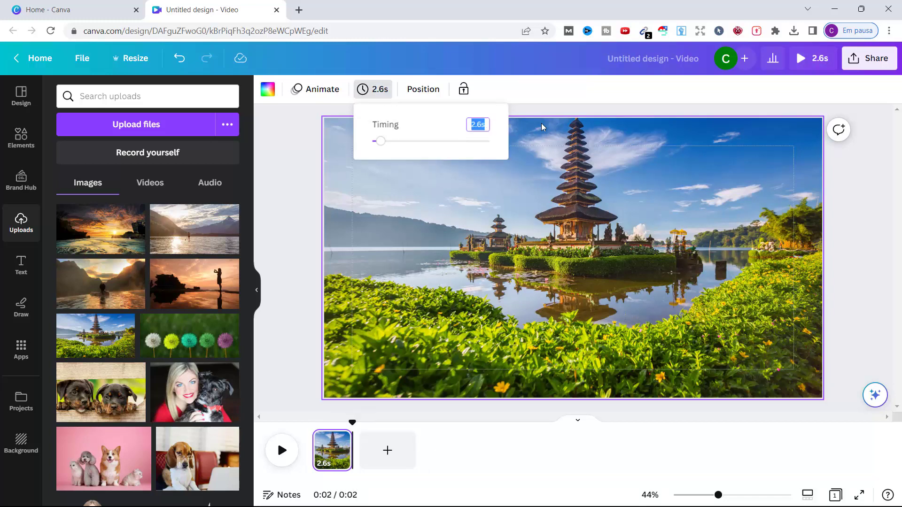
{"action": "type", "text": "3"}
{"action": "key", "text": "Return"}
{"action": "left_click", "coordinate": [387, 474]}
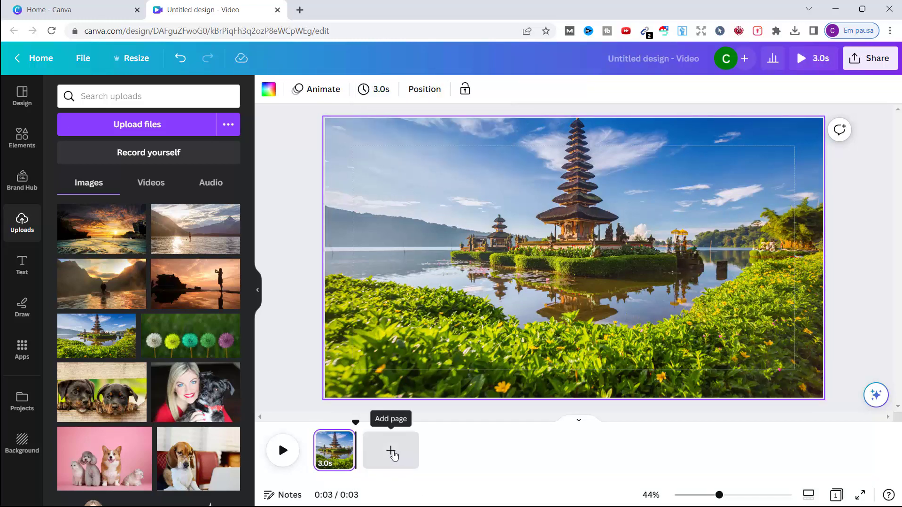
- Add a blank page 2 lasting 3.0 seconds
{"action": "left_click", "coordinate": [394, 452]}
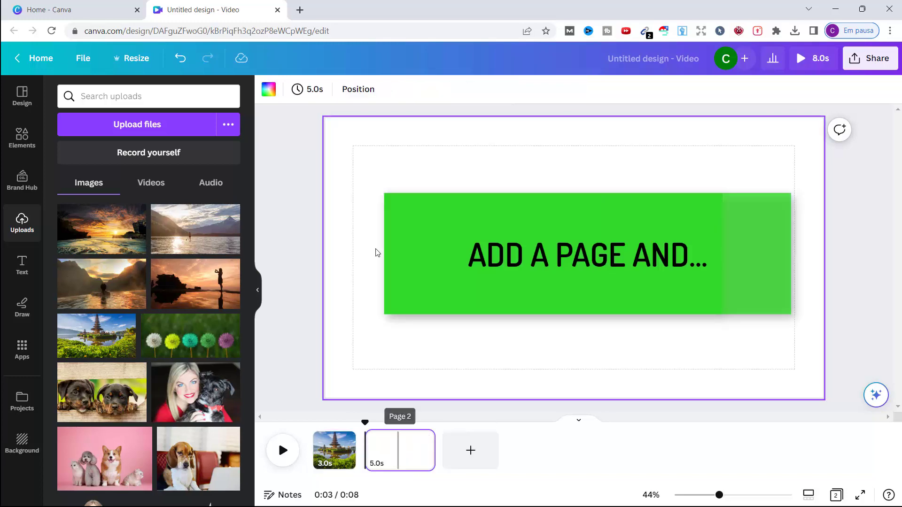
{"action": "left_click", "coordinate": [321, 93]}
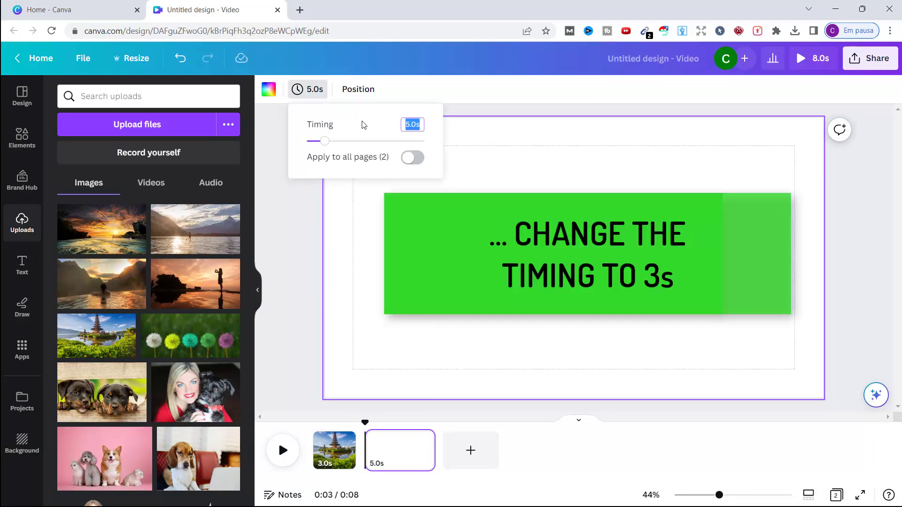
{"action": "type", "text": "3"}
{"action": "key", "text": "Return"}
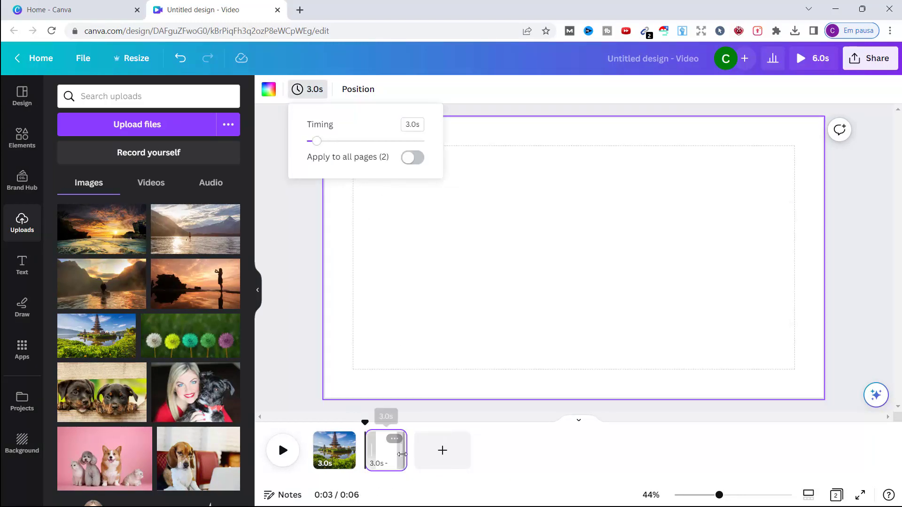
- Duplicate the blank page three times to create pages 3, 4 and 5
{"action": "left_click", "coordinate": [399, 444]}
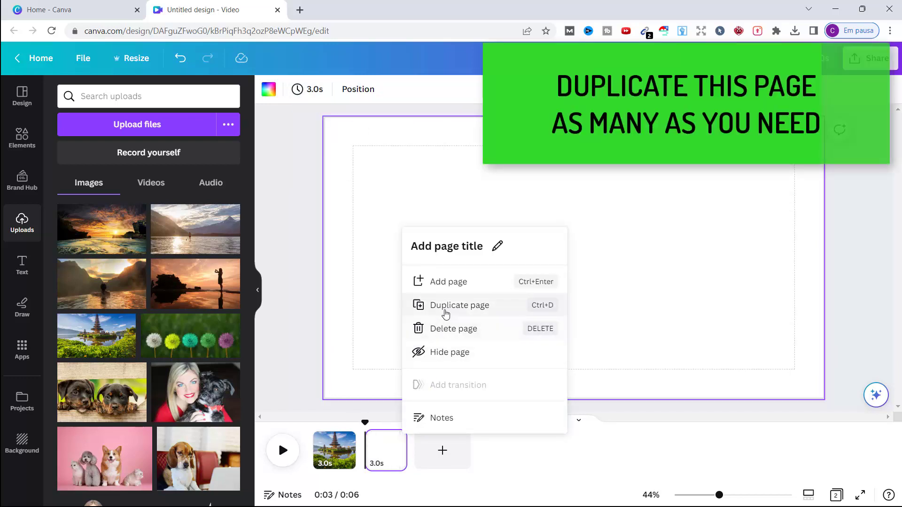
{"action": "left_click", "coordinate": [445, 312]}
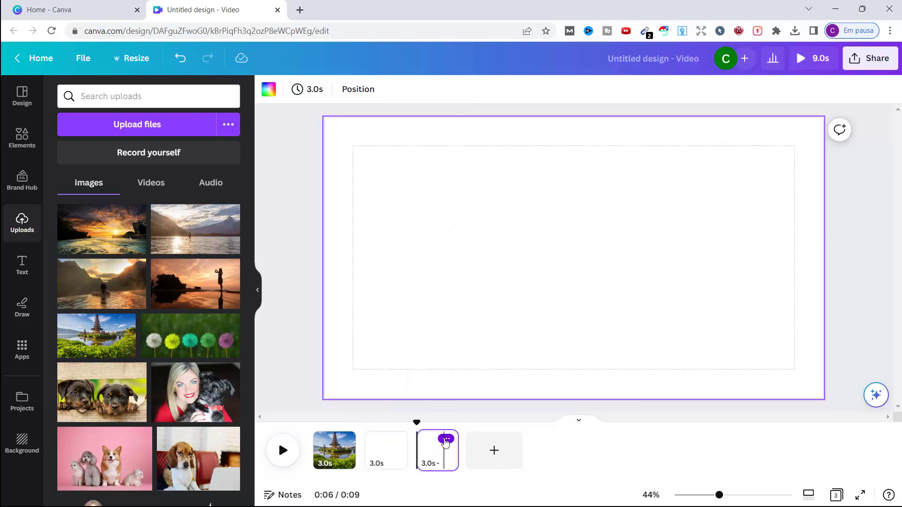
{"action": "left_click", "coordinate": [445, 435]}
{"action": "left_click", "coordinate": [485, 307]}
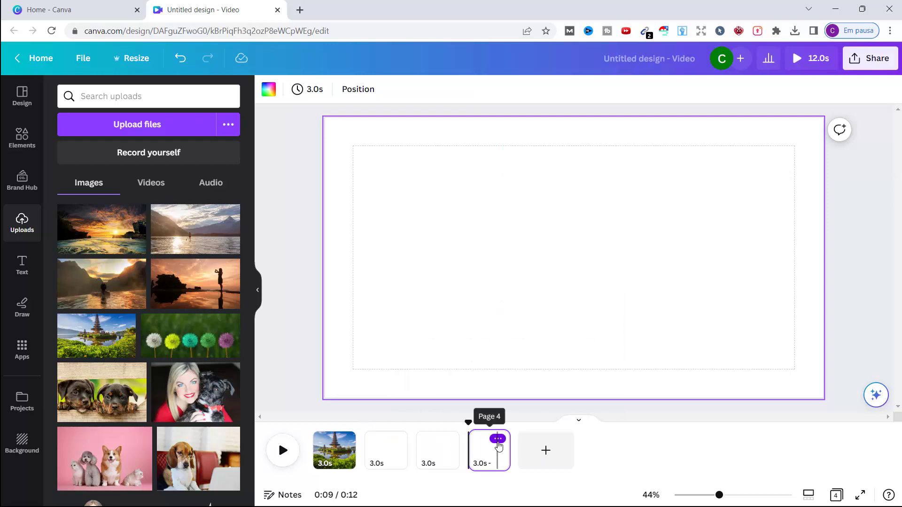
{"action": "left_click", "coordinate": [498, 435]}
{"action": "left_click", "coordinate": [535, 310]}
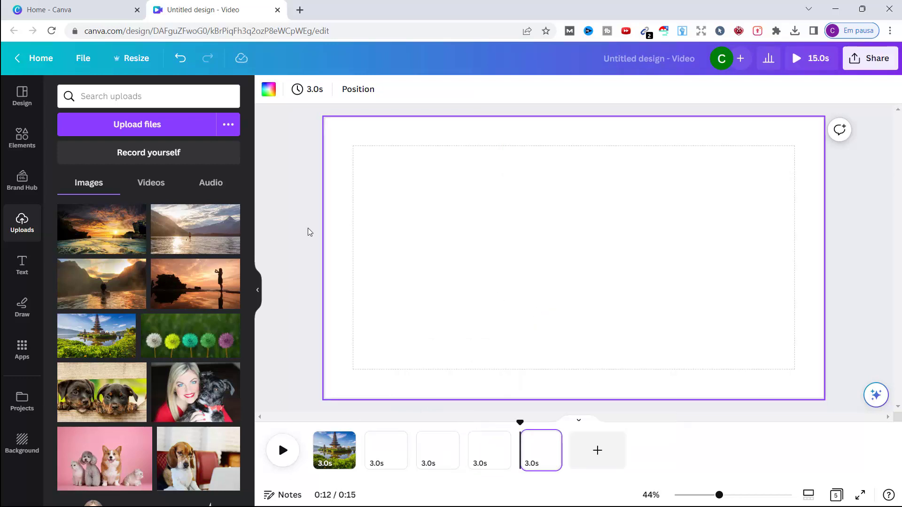
- Put the paddleboard lake, woman-in-water, sunset-over-rocks and silhouette sunset photos on pages 2–5
{"action": "left_click_drag", "start_coordinate": [169, 232], "coordinate": [385, 450]}
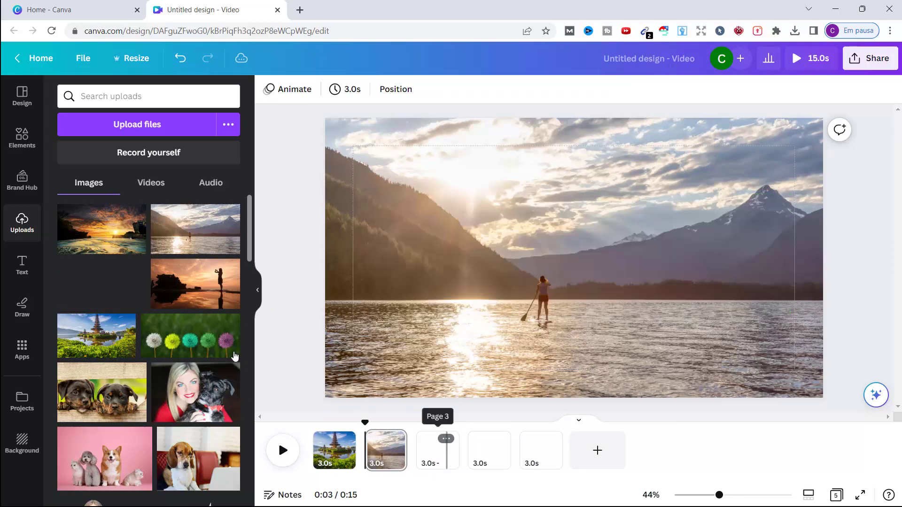
{"action": "left_click_drag", "start_coordinate": [107, 290], "coordinate": [435, 451]}
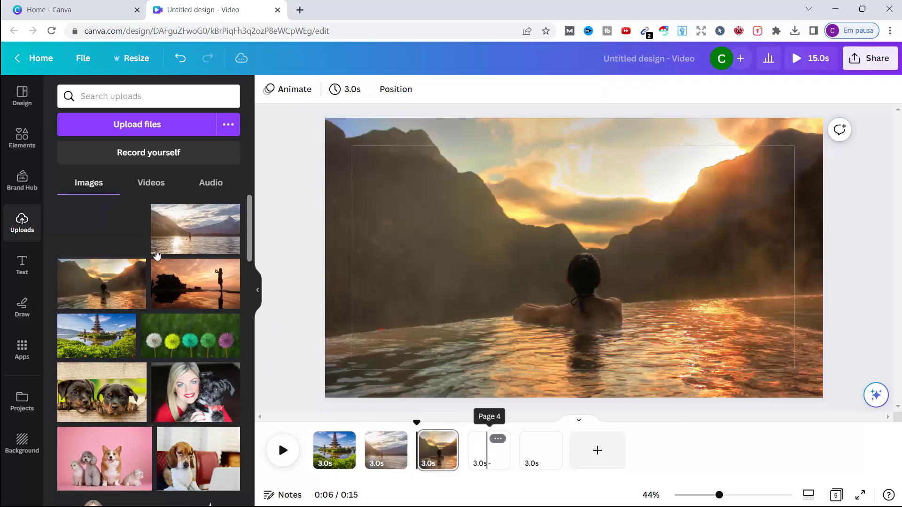
{"action": "left_click_drag", "start_coordinate": [101, 229], "coordinate": [489, 458]}
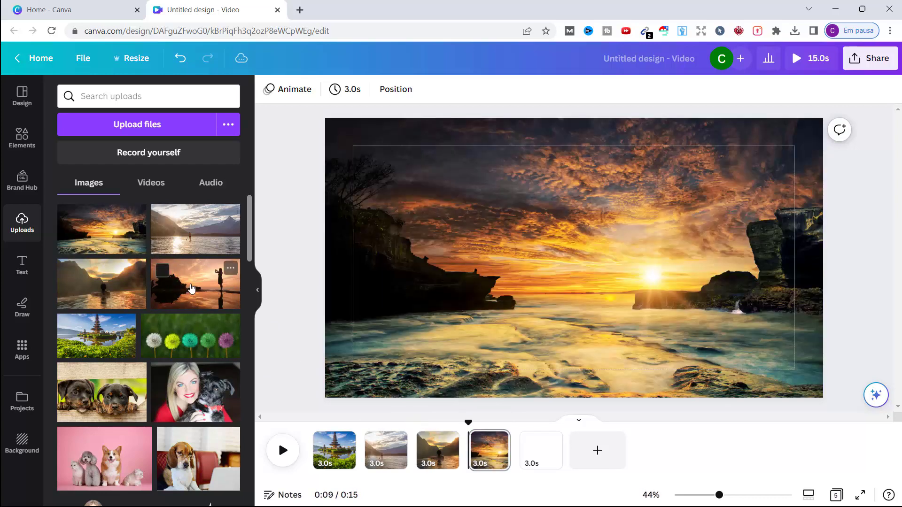
{"action": "left_click_drag", "start_coordinate": [191, 288], "coordinate": [543, 448]}
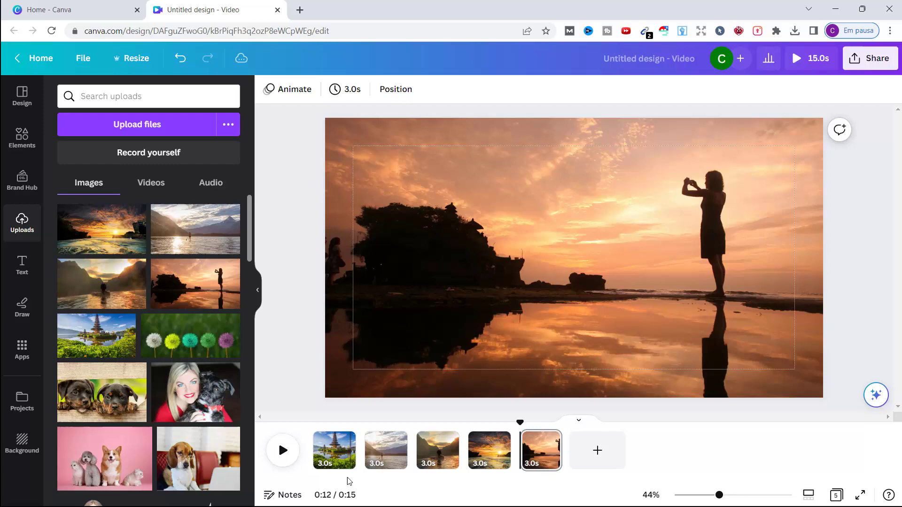
- Blur the temple photo on page 1 at intensity 25
{"action": "left_click", "coordinate": [334, 450]}
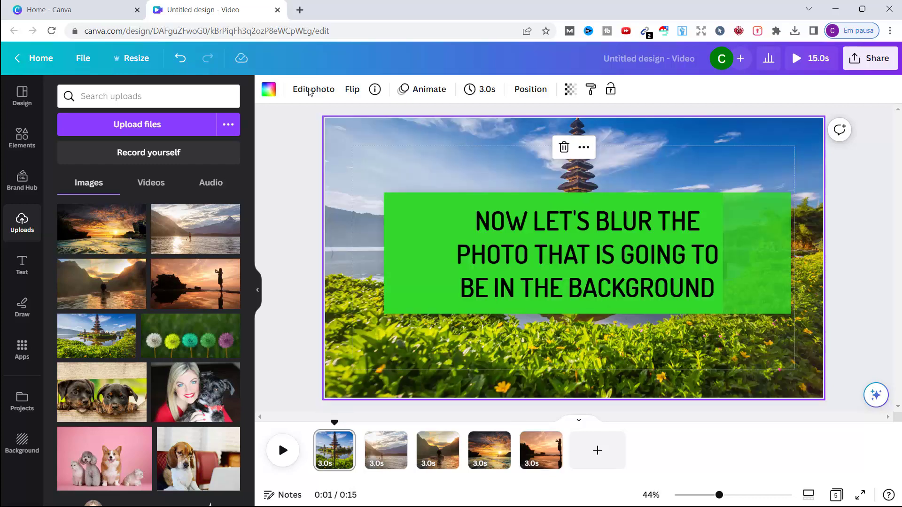
{"action": "left_click", "coordinate": [308, 97]}
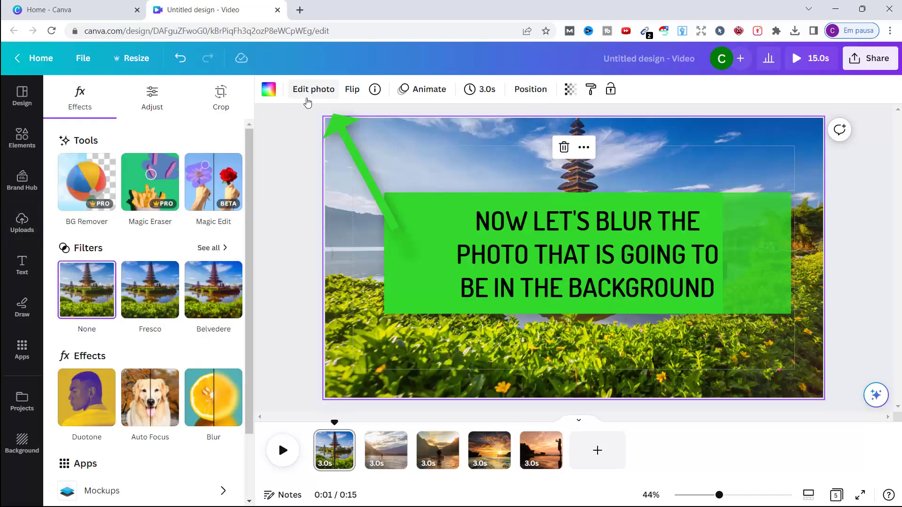
{"action": "left_click", "coordinate": [202, 397]}
{"action": "type", "text": "25"}
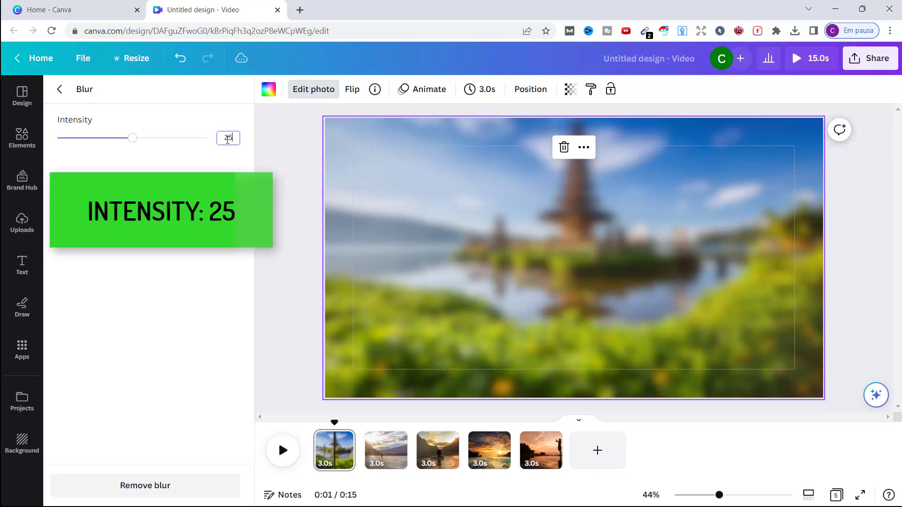
{"action": "key", "text": "Return"}
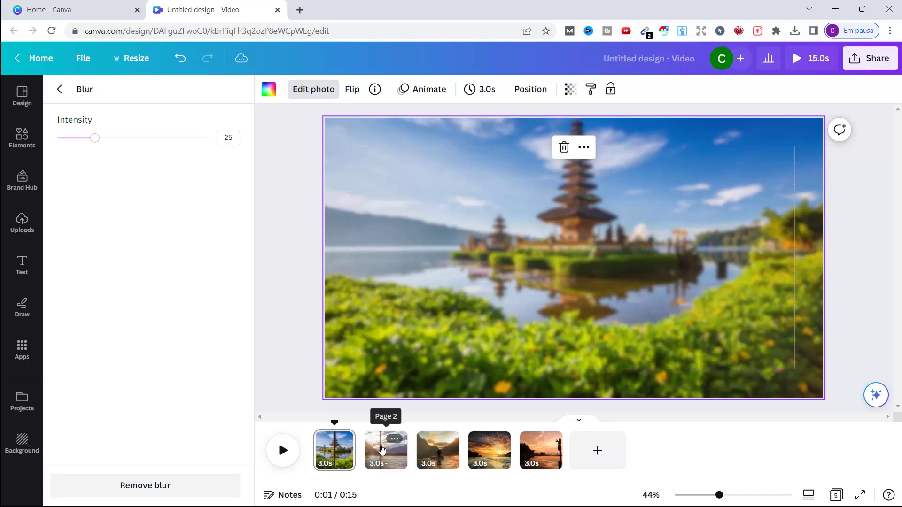
- Blur the paddleboard photo on page 2 at intensity 25
{"action": "left_click", "coordinate": [381, 450]}
{"action": "left_click", "coordinate": [321, 92]}
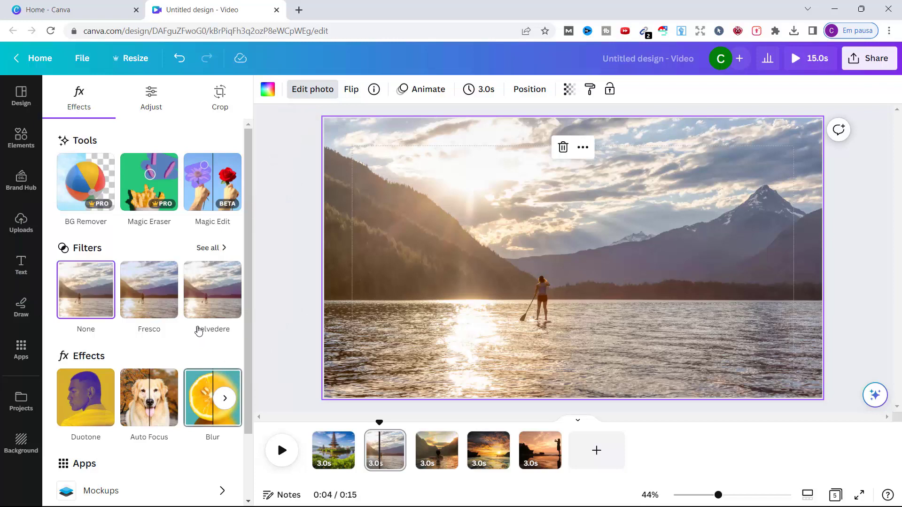
{"action": "left_click", "coordinate": [212, 398]}
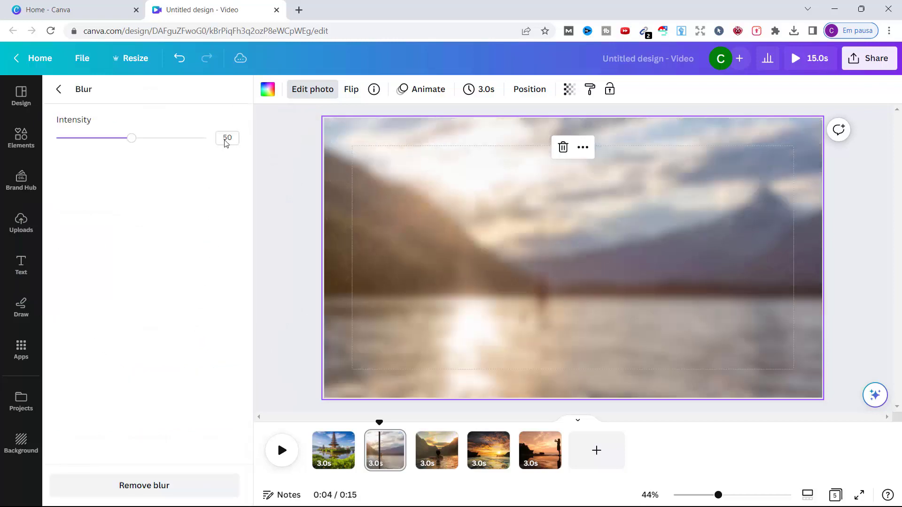
{"action": "left_click", "coordinate": [219, 141]}
{"action": "key", "text": "Return"}
- Blur the page 3 photo at an intensity of about 26
{"action": "left_click", "coordinate": [431, 444]}
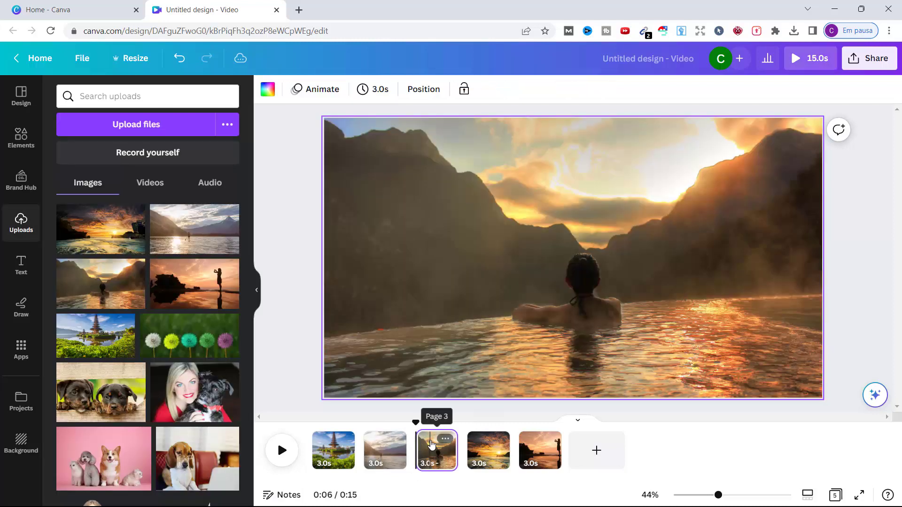
{"action": "left_click", "coordinate": [342, 146]}
{"action": "left_click", "coordinate": [313, 89]}
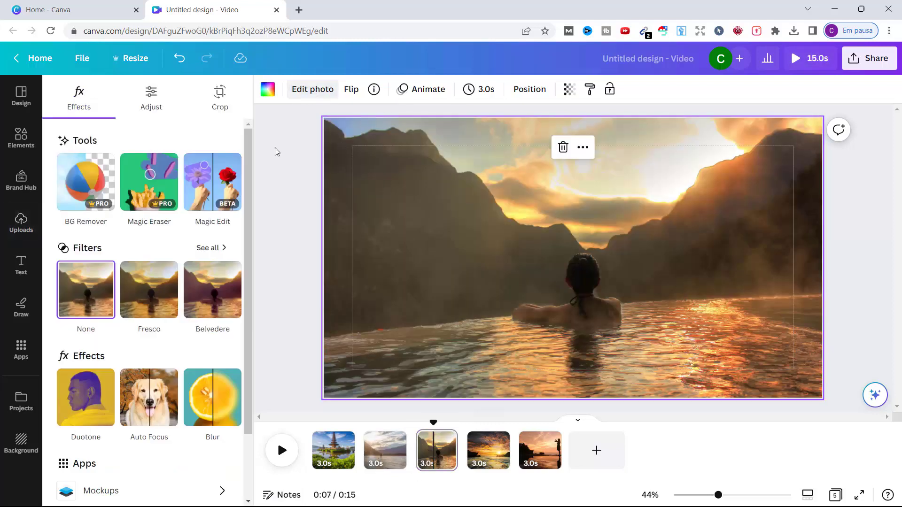
{"action": "left_click", "coordinate": [192, 405]}
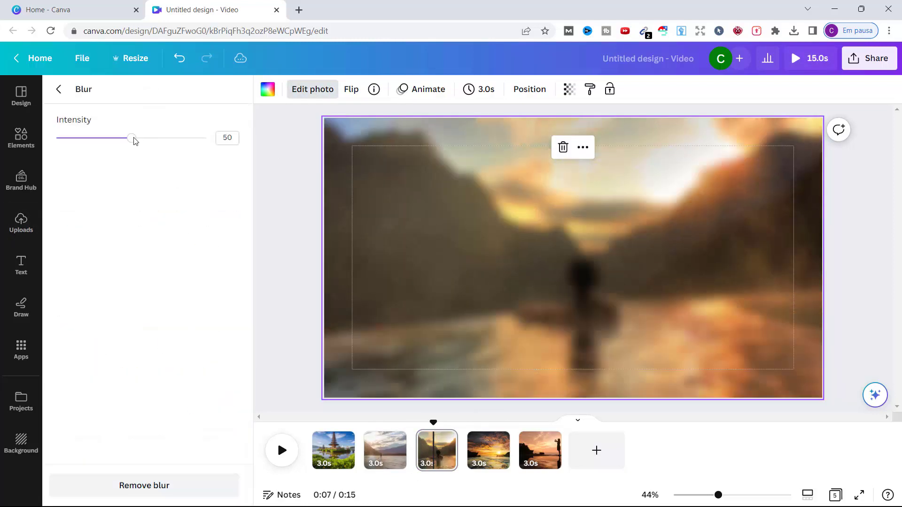
{"action": "left_click_drag", "start_coordinate": [133, 139], "coordinate": [95, 138]}
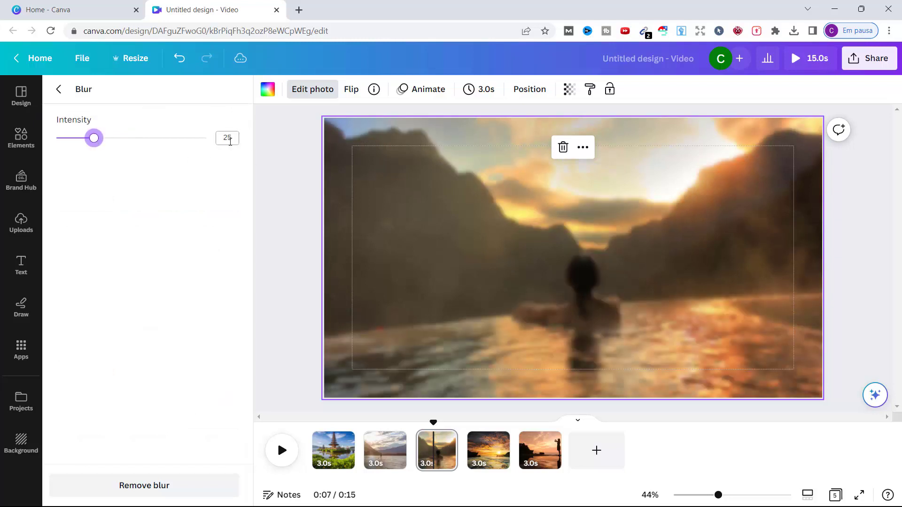
- Blur the page 4 sunset photo at intensity 25
{"action": "left_click", "coordinate": [480, 449]}
{"action": "left_click", "coordinate": [352, 188]}
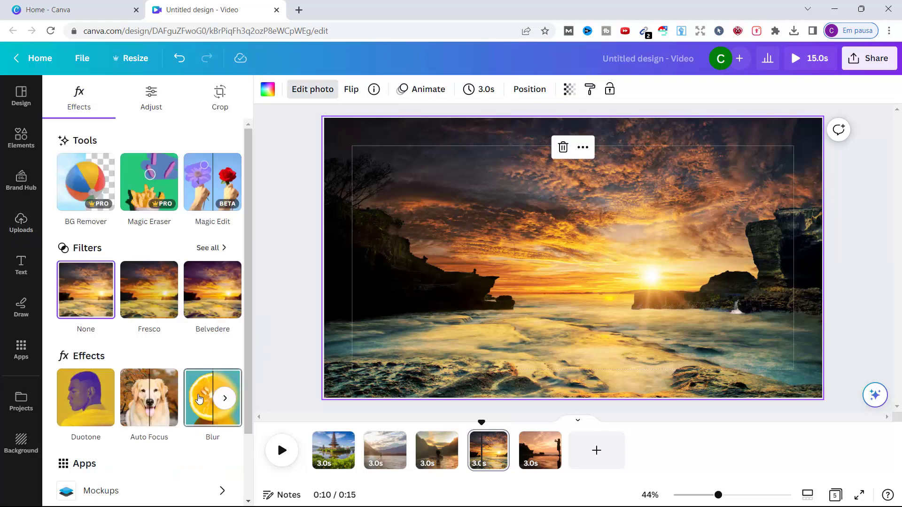
{"action": "left_click", "coordinate": [199, 398]}
{"action": "left_click", "coordinate": [228, 139]}
{"action": "type", "text": "100"}
{"action": "key", "text": "Return"}
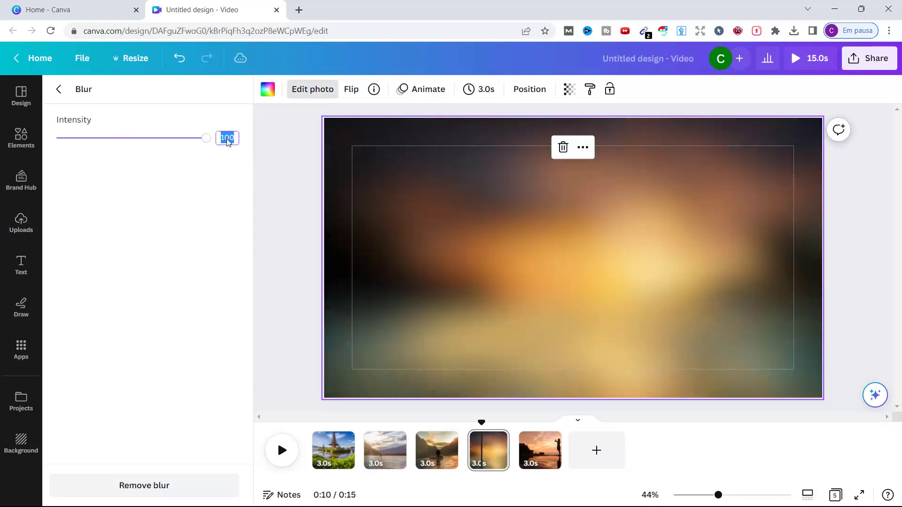
{"action": "type", "text": "25"}
{"action": "key", "text": "Return"}
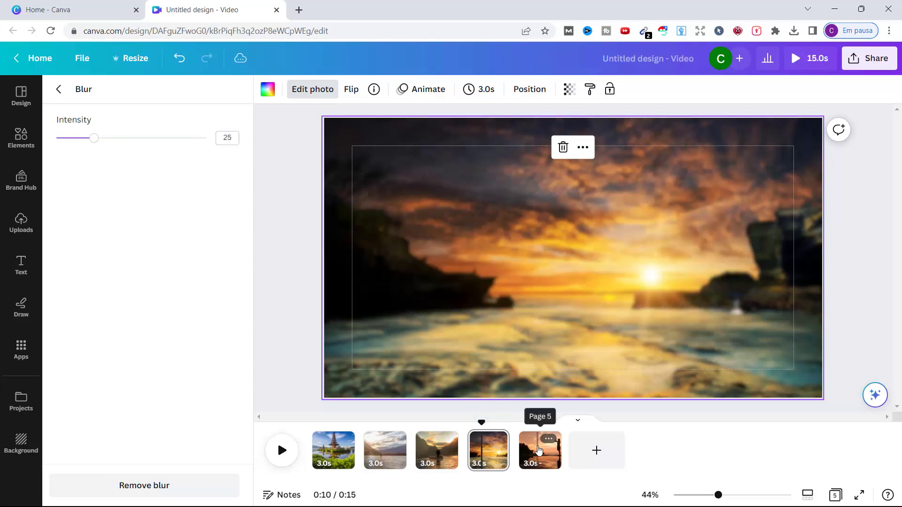
- Blur the page 5 silhouette photo at intensity 25
{"action": "left_click", "coordinate": [539, 451]}
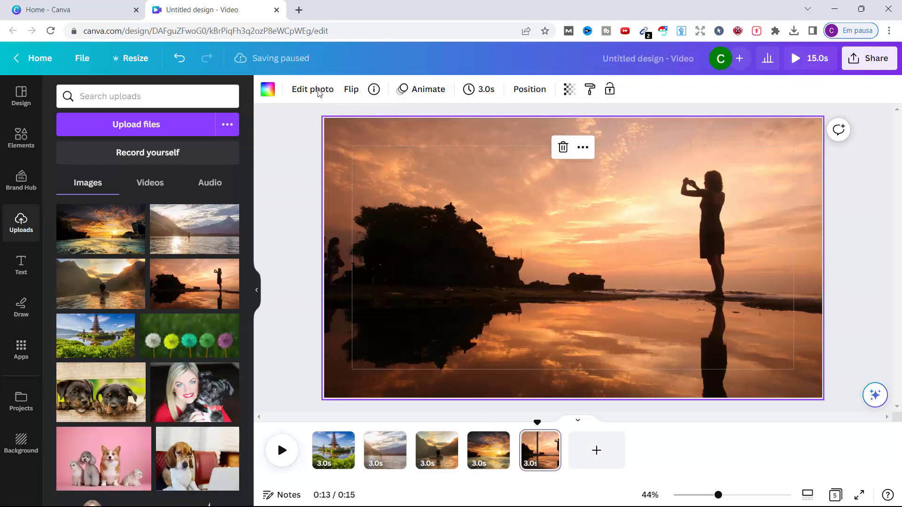
{"action": "left_click", "coordinate": [312, 89]}
{"action": "left_click", "coordinate": [213, 398]}
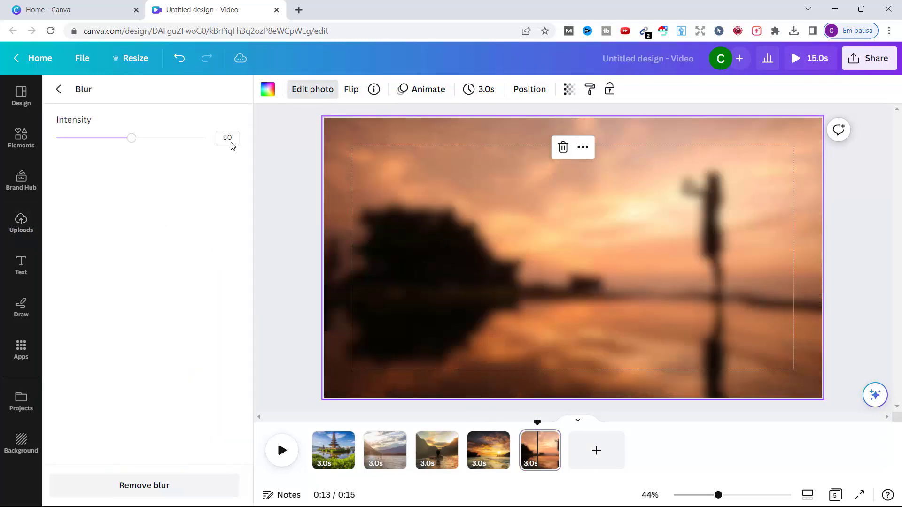
{"action": "type", "text": "25"}
{"action": "key", "text": "Return"}
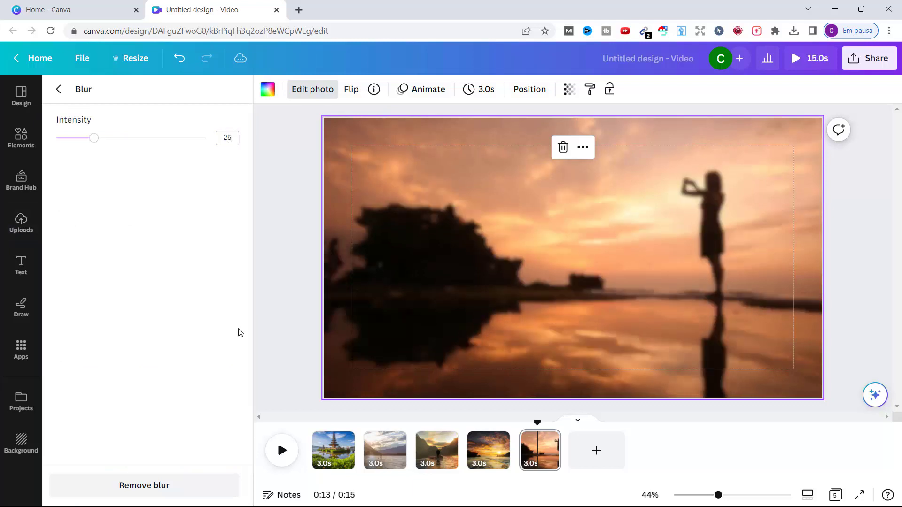
{"action": "left_click", "coordinate": [326, 451]}
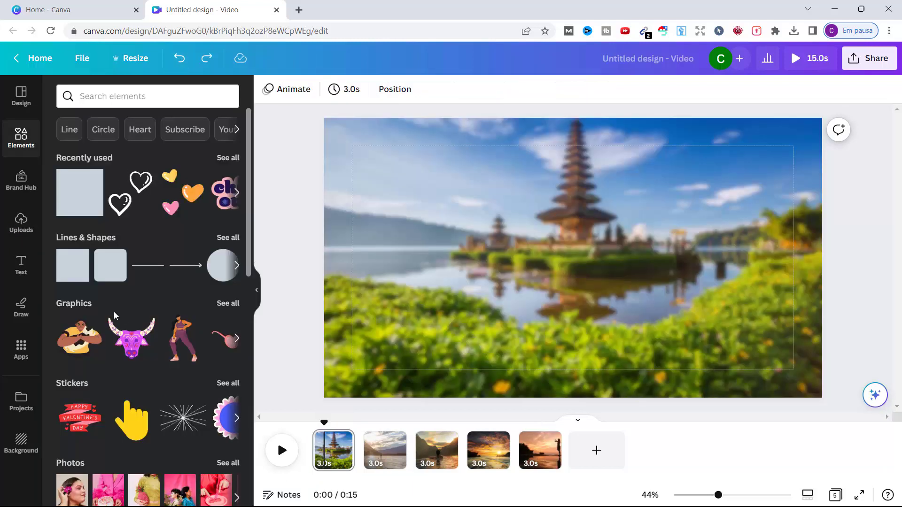
- Add an enlarged, unblurred temple photo to page 1 and centre it on the page
{"action": "left_click", "coordinate": [24, 226]}
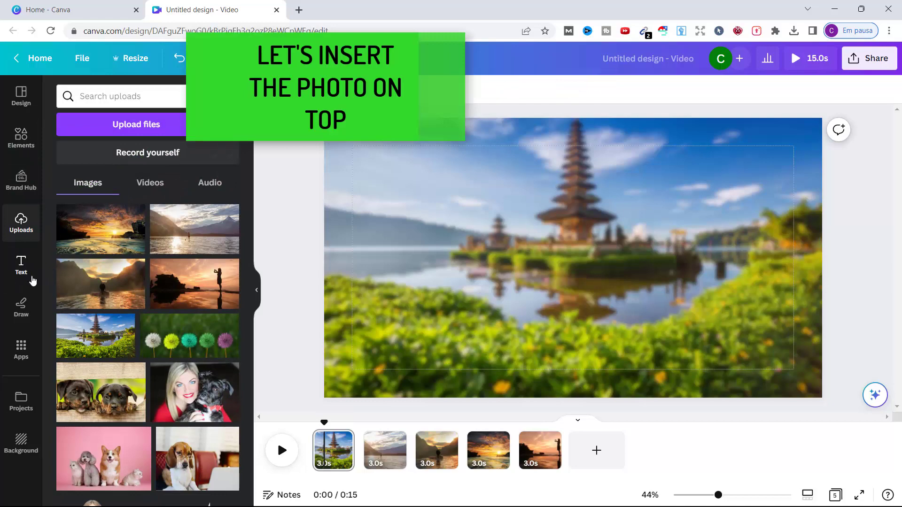
{"action": "left_click_drag", "start_coordinate": [99, 343], "coordinate": [422, 170]}
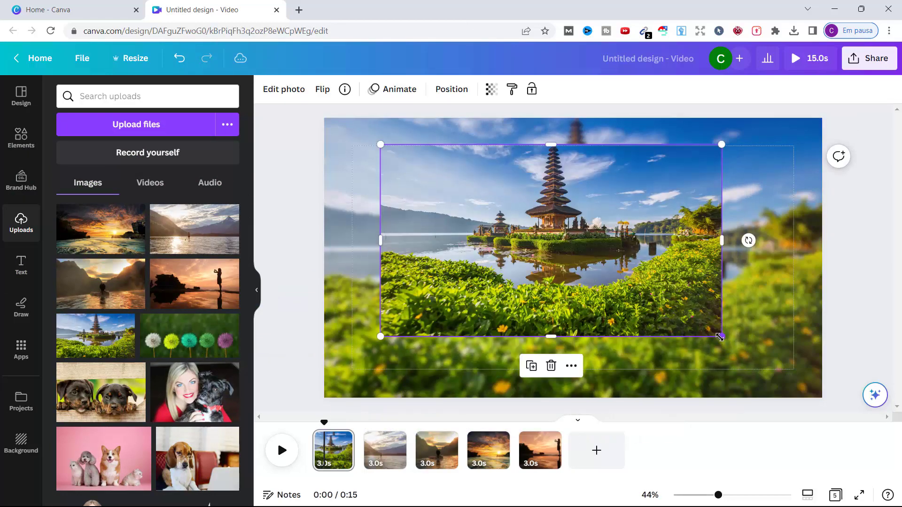
{"action": "left_click_drag", "start_coordinate": [718, 349], "coordinate": [761, 391]}
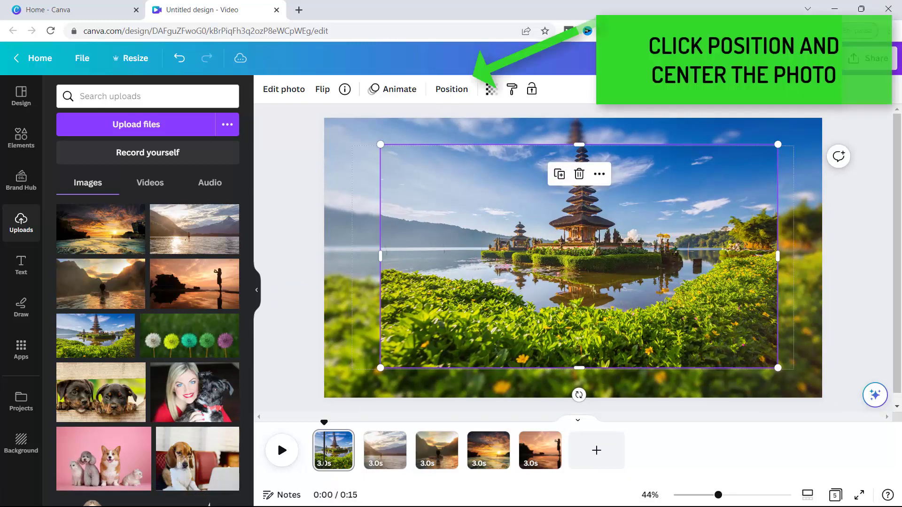
{"action": "left_click", "coordinate": [452, 89]}
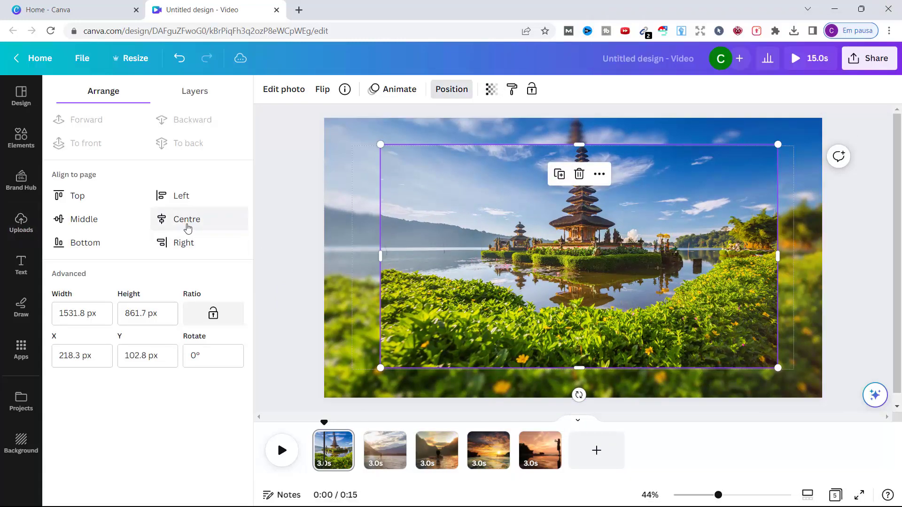
{"action": "left_click", "coordinate": [85, 220]}
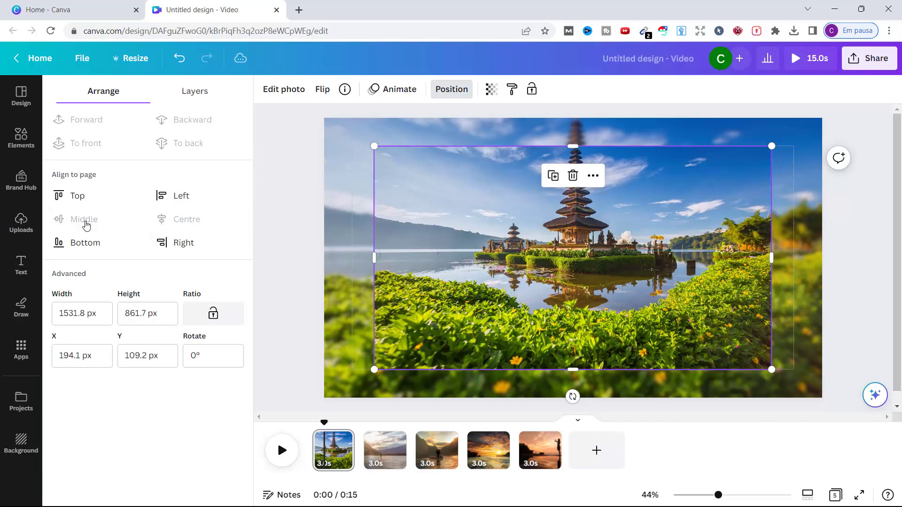
{"action": "left_click", "coordinate": [275, 198]}
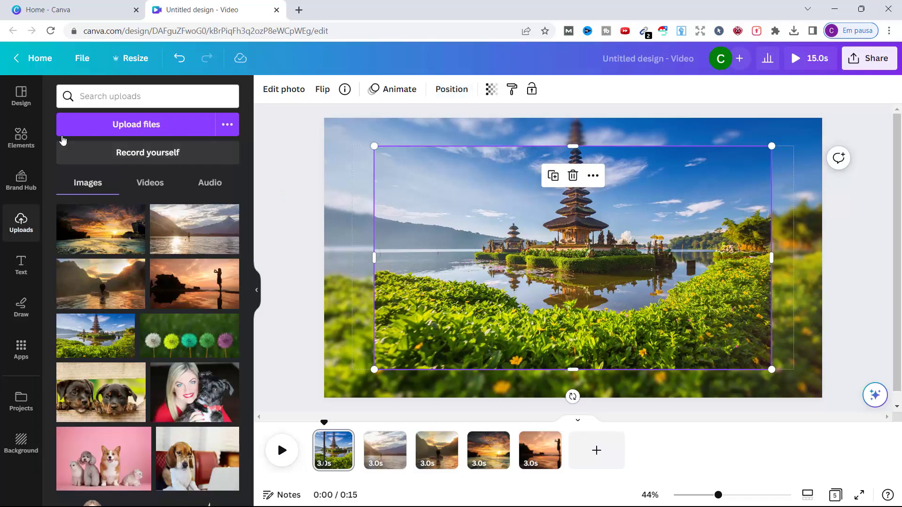
{"action": "left_click", "coordinate": [21, 138]}
- Add a white square shape onto the temple photo on page 1
{"action": "left_click", "coordinate": [112, 97]}
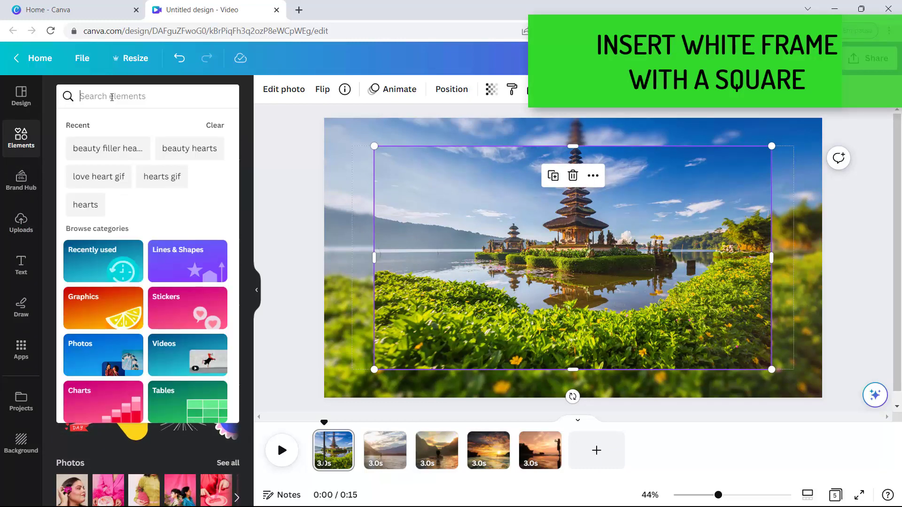
{"action": "type", "text": "squ"}
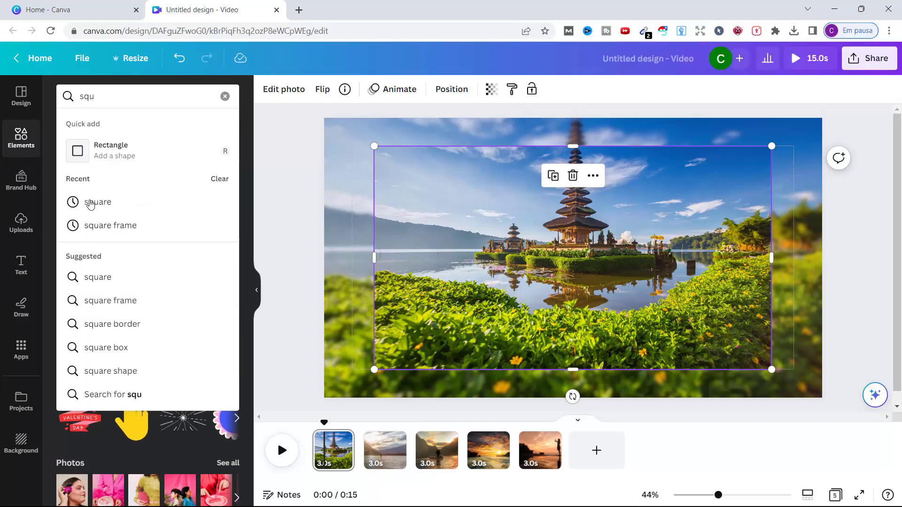
{"action": "left_click", "coordinate": [91, 204]}
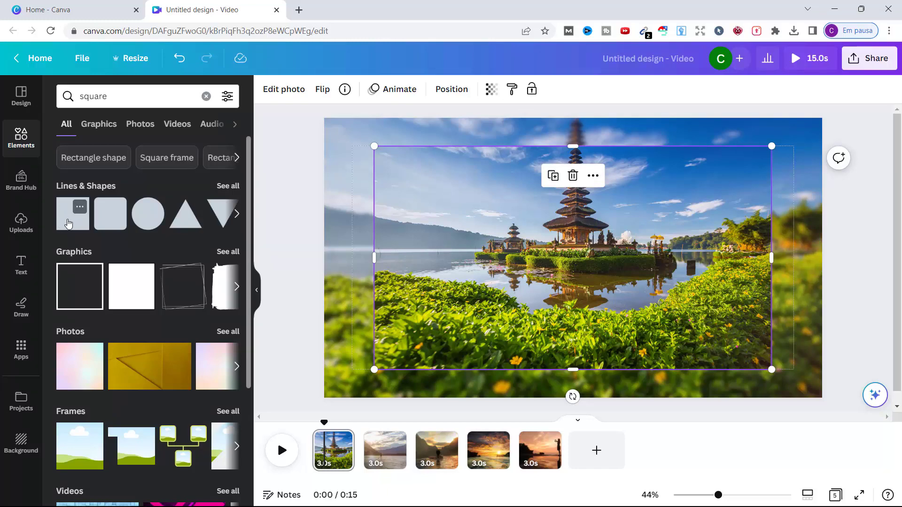
{"action": "left_click_drag", "start_coordinate": [68, 223], "coordinate": [440, 210]}
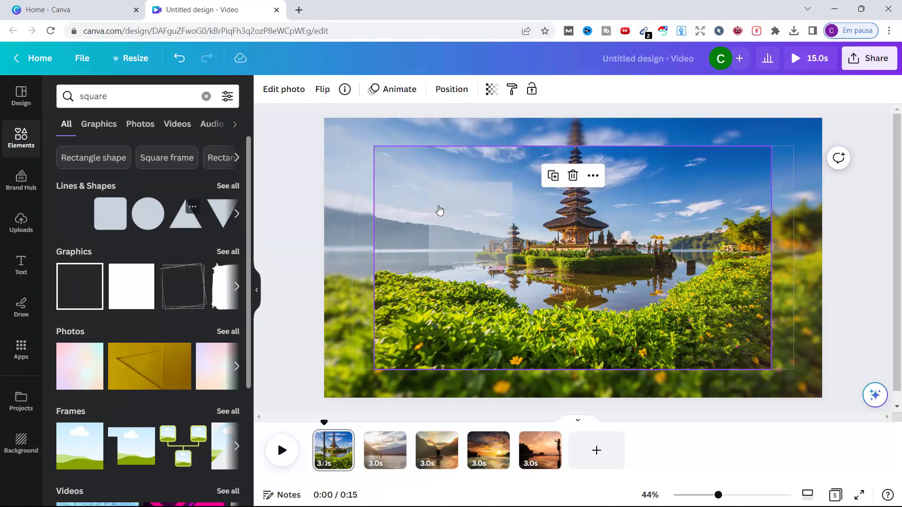
{"action": "left_click_drag", "start_coordinate": [439, 211], "coordinate": [440, 210]}
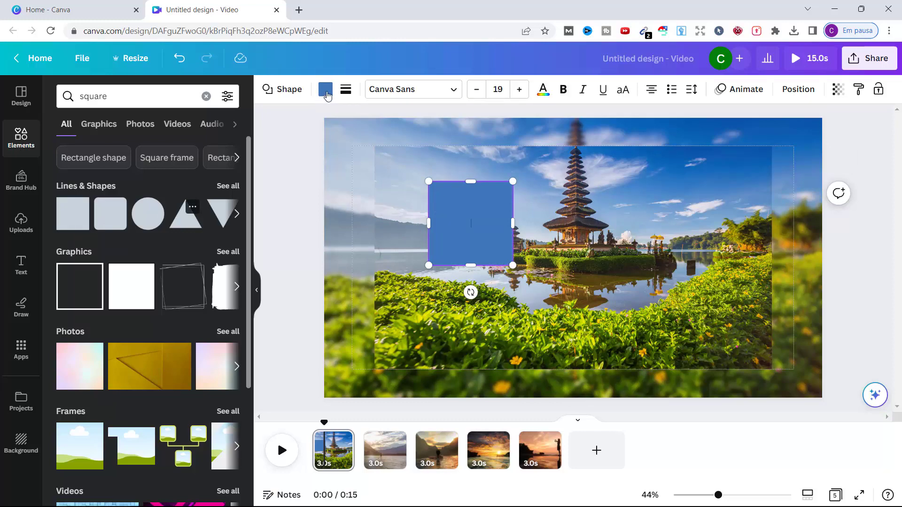
{"action": "left_click", "coordinate": [325, 92]}
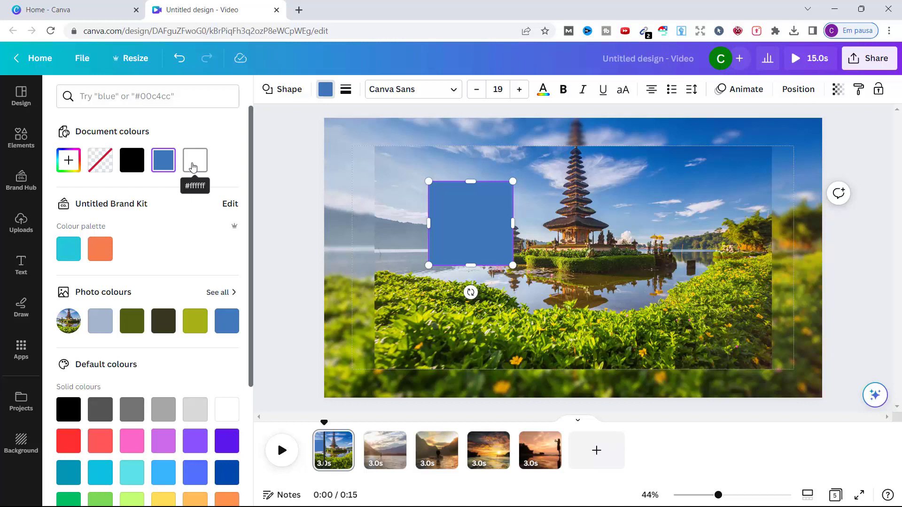
{"action": "left_click", "coordinate": [193, 167]}
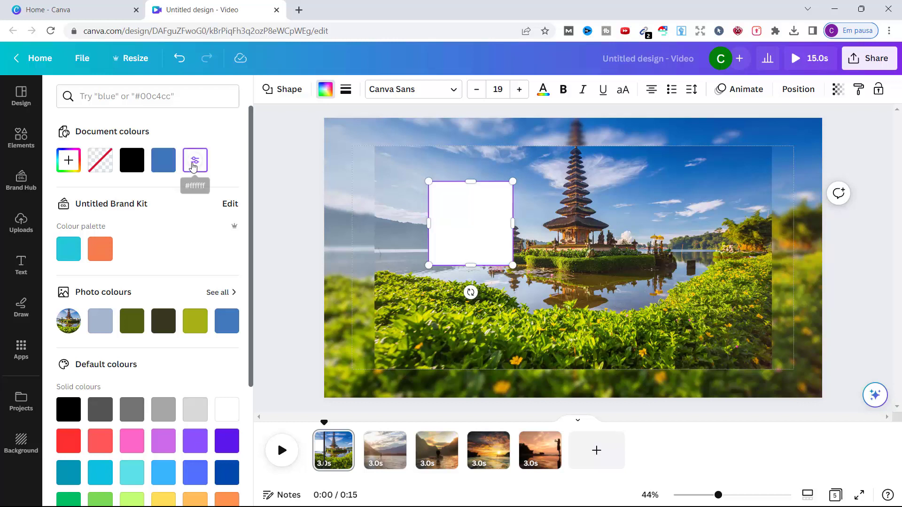
- Stretch the white square into a rectangle covering most of the temple photo
{"action": "left_click_drag", "start_coordinate": [393, 344], "coordinate": [360, 369]}
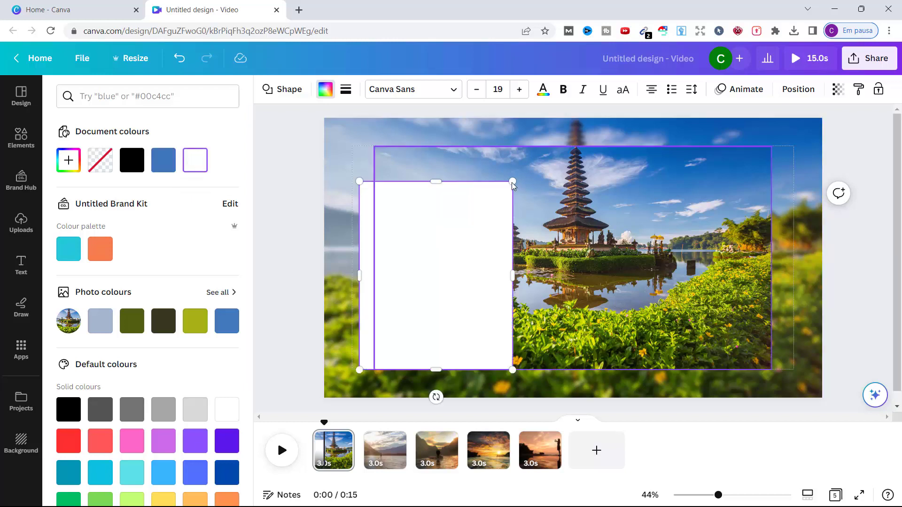
{"action": "left_click_drag", "start_coordinate": [512, 181], "coordinate": [596, 140]}
{"action": "left_click_drag", "start_coordinate": [596, 371], "coordinate": [609, 378]}
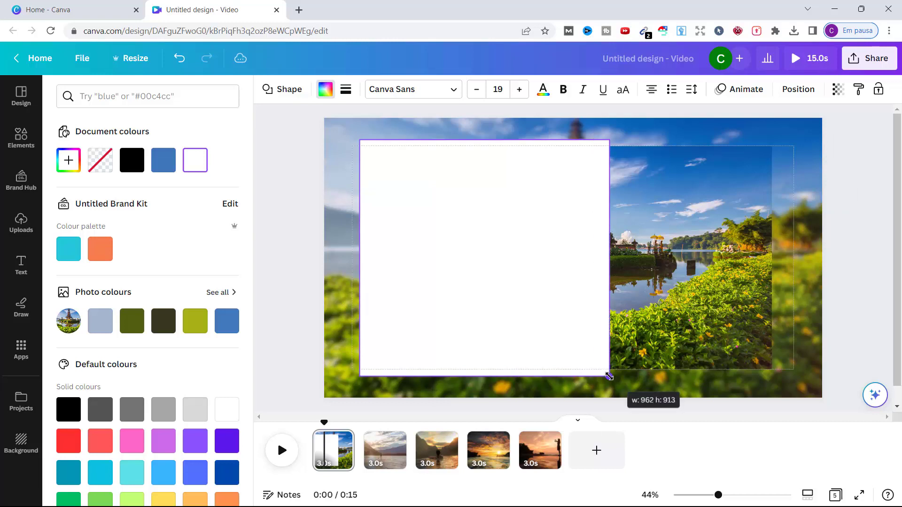
{"action": "left_click_drag", "start_coordinate": [609, 258], "coordinate": [773, 277]}
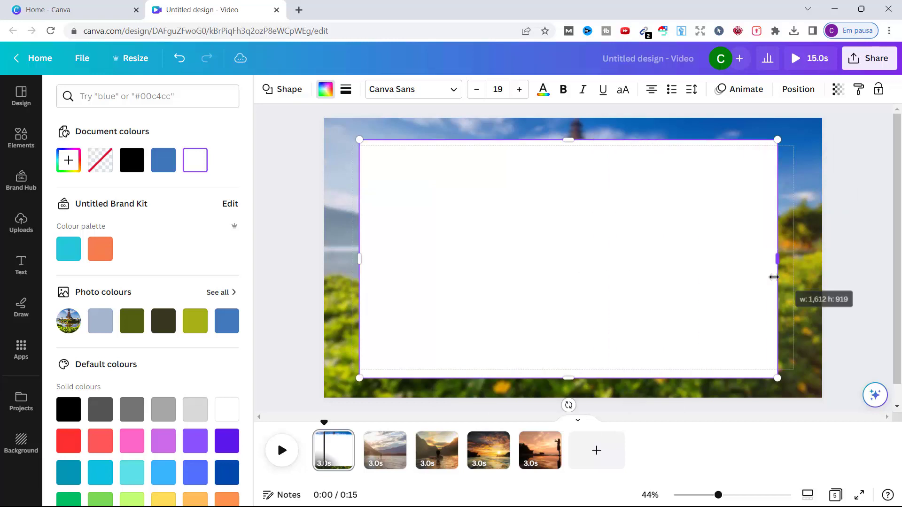
- Send the white rectangle behind the temple photo and centre it on page 1
{"action": "right_click", "coordinate": [655, 208]}
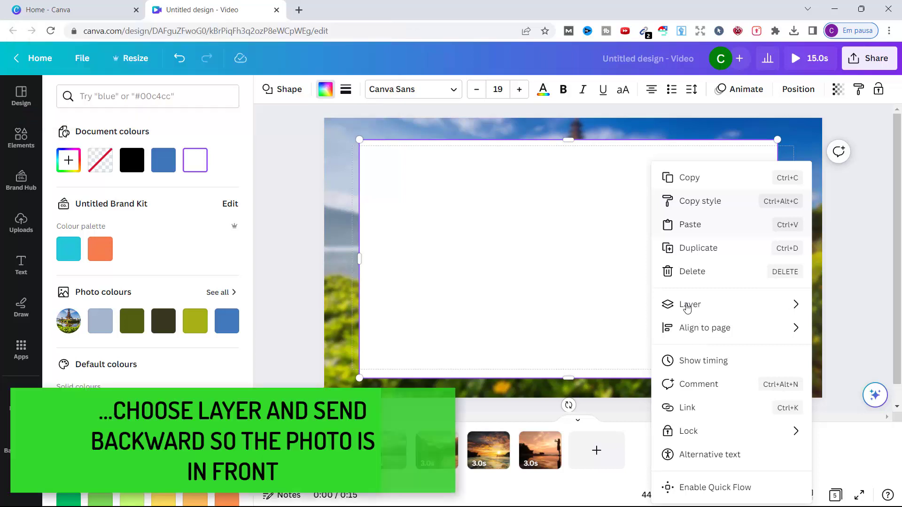
{"action": "mouse_move", "coordinate": [689, 304]}
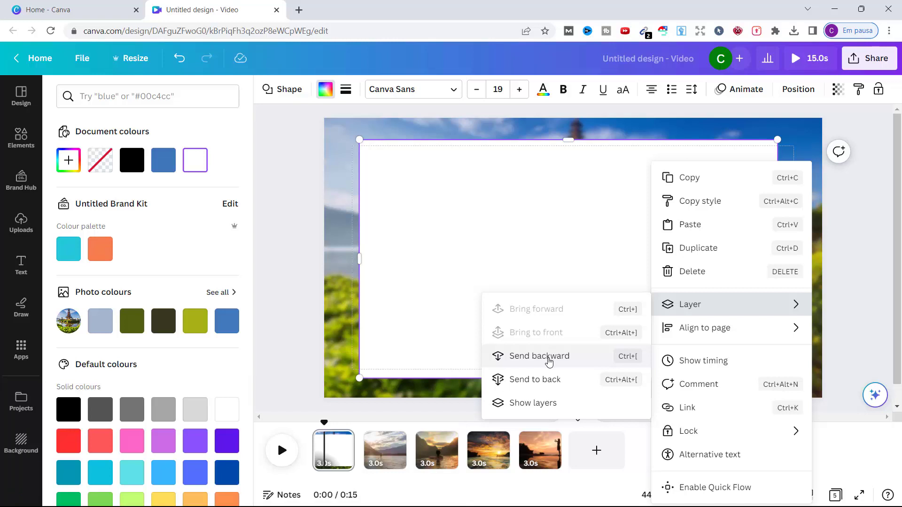
{"action": "left_click", "coordinate": [549, 359]}
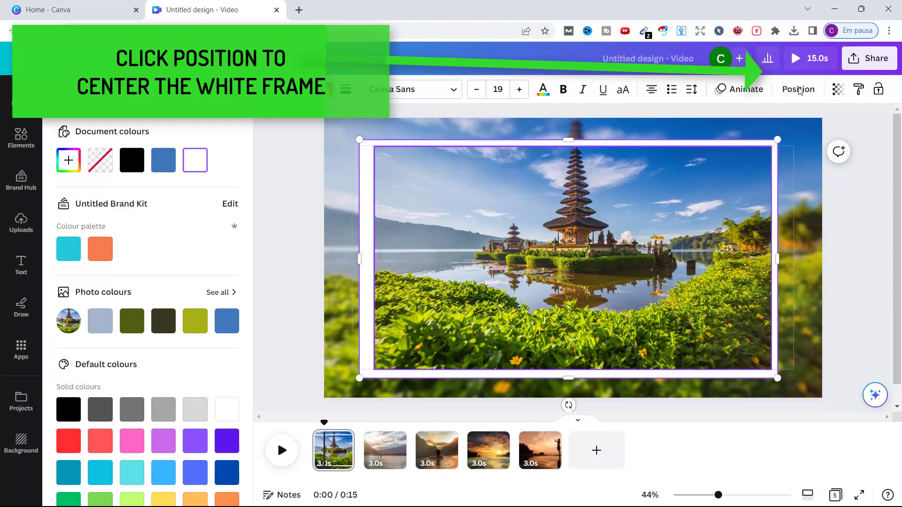
{"action": "left_click", "coordinate": [798, 89]}
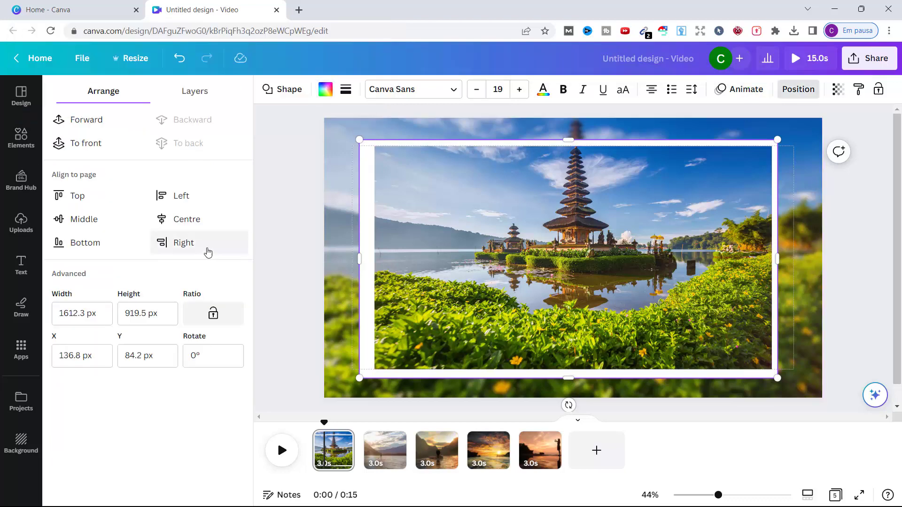
{"action": "left_click", "coordinate": [85, 221]}
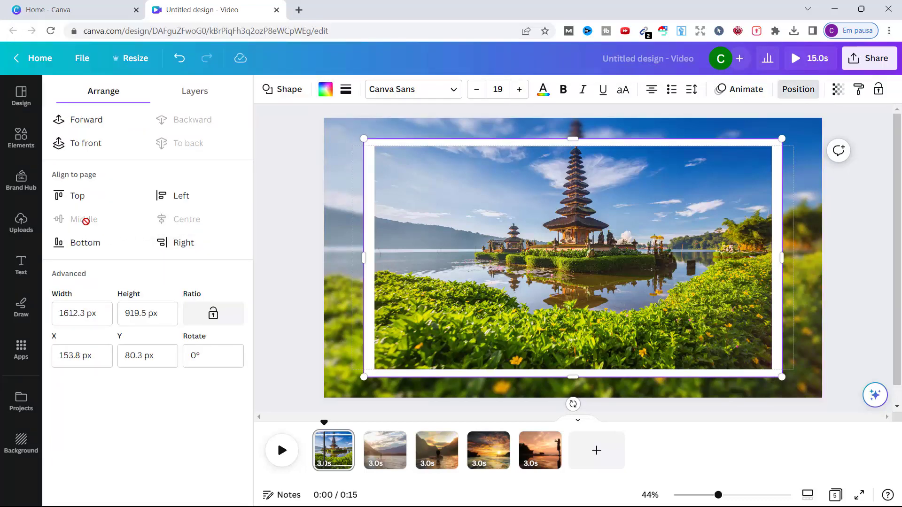
- Paste copies of page 1's white frame onto pages 2, 3, 4 and 5, ending on page 2
{"action": "right_click", "coordinate": [371, 371]}
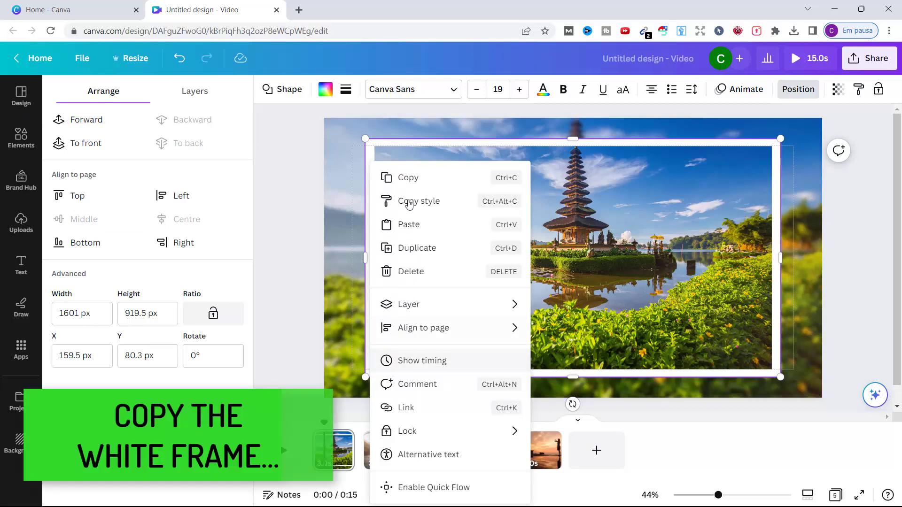
{"action": "left_click", "coordinate": [414, 182]}
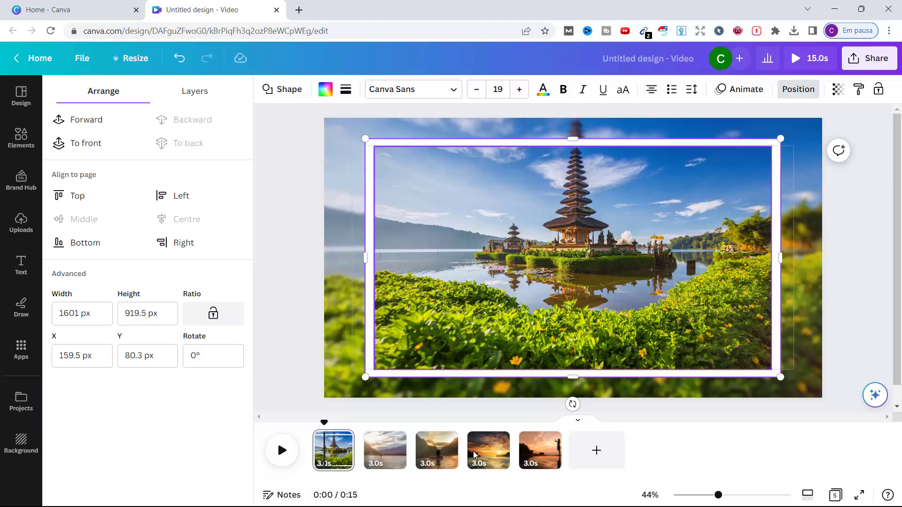
{"action": "left_click", "coordinate": [388, 454]}
{"action": "right_click", "coordinate": [455, 246]}
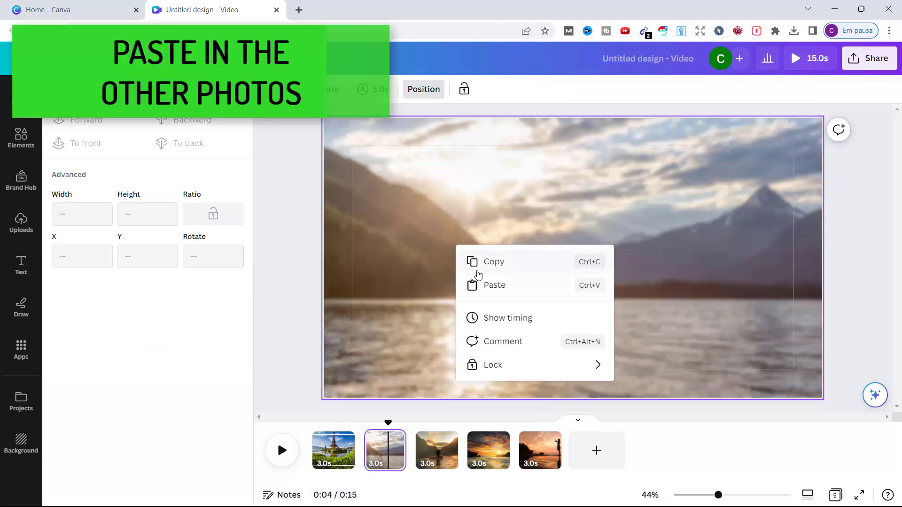
{"action": "left_click", "coordinate": [489, 286]}
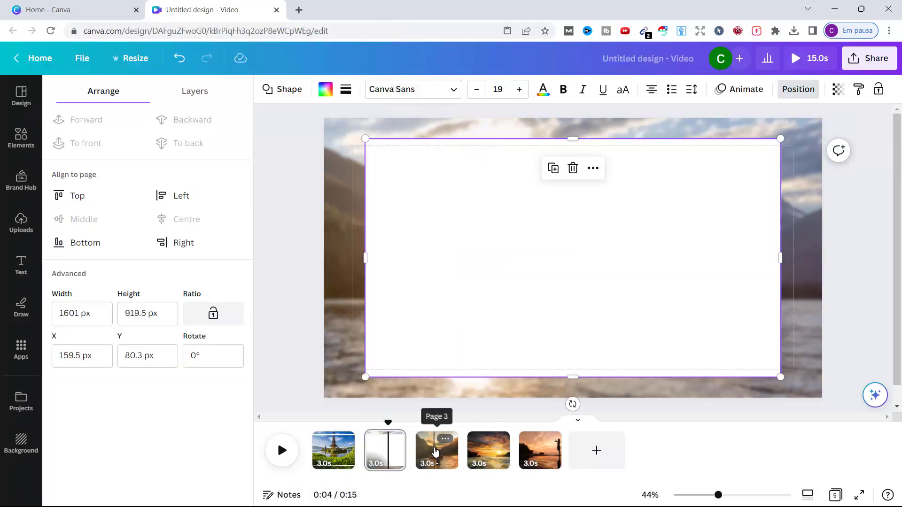
{"action": "left_click", "coordinate": [434, 451]}
{"action": "right_click", "coordinate": [466, 271]}
{"action": "left_click", "coordinate": [491, 309]}
{"action": "left_click", "coordinate": [489, 451]}
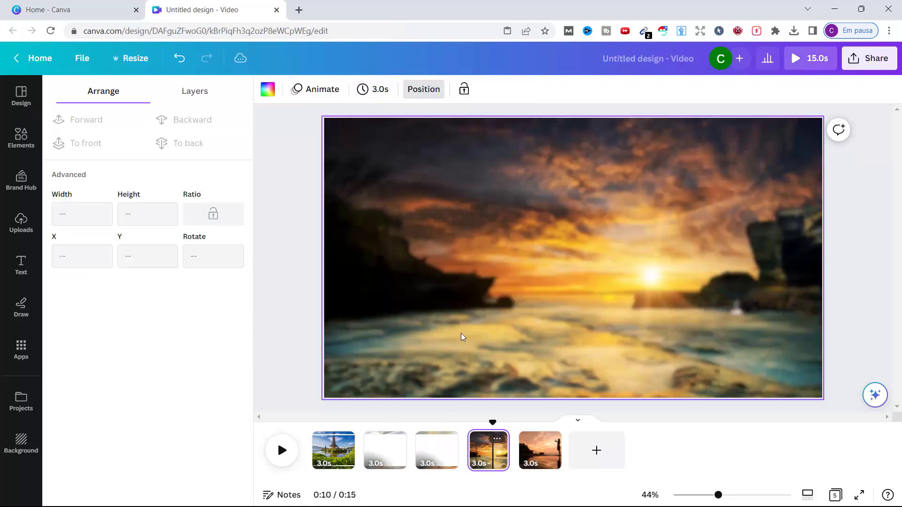
{"action": "right_click", "coordinate": [468, 270]}
{"action": "left_click", "coordinate": [505, 307]}
{"action": "left_click", "coordinate": [529, 332]}
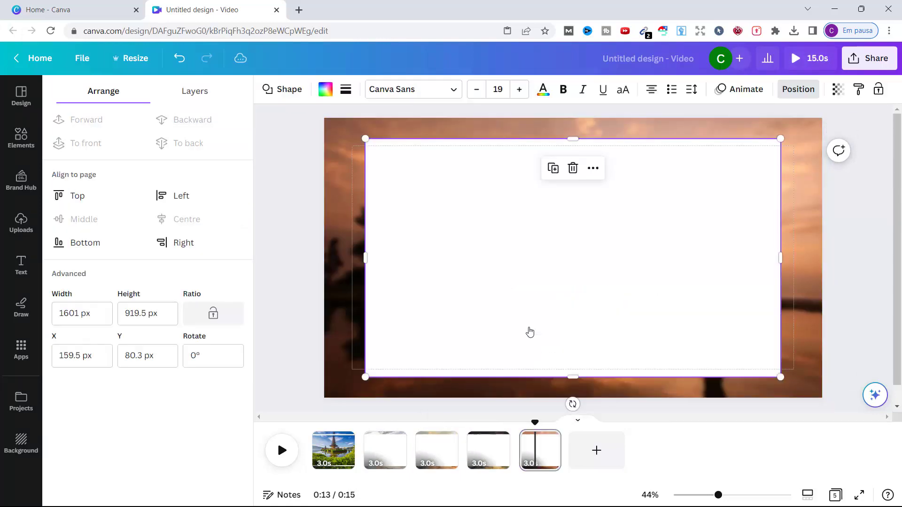
{"action": "left_click", "coordinate": [385, 453]}
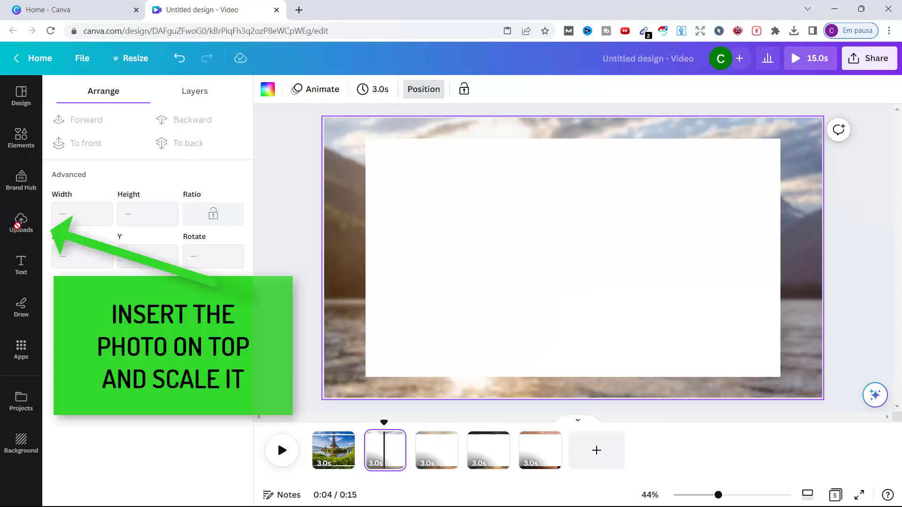
- Place the paddleboard lake photo in page 2's frame, enlarged and centred
{"action": "left_click", "coordinate": [31, 230]}
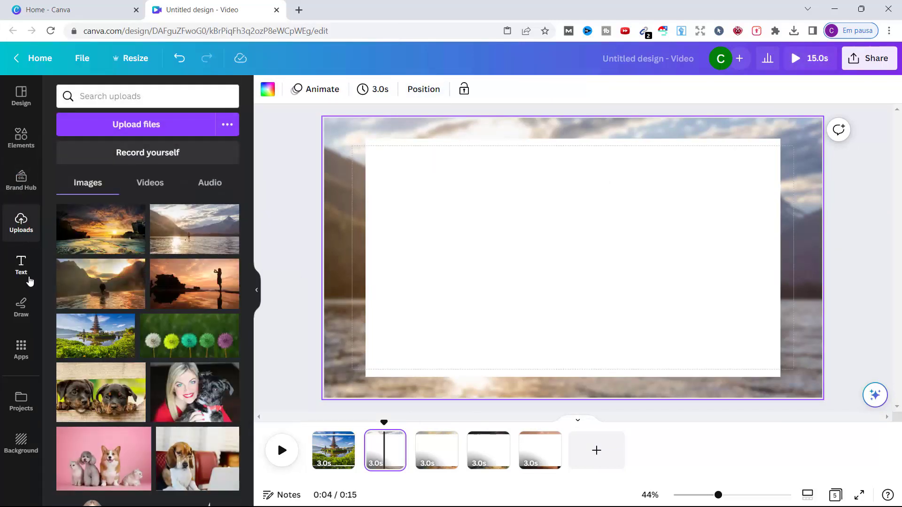
{"action": "mouse_move", "coordinate": [195, 229]}
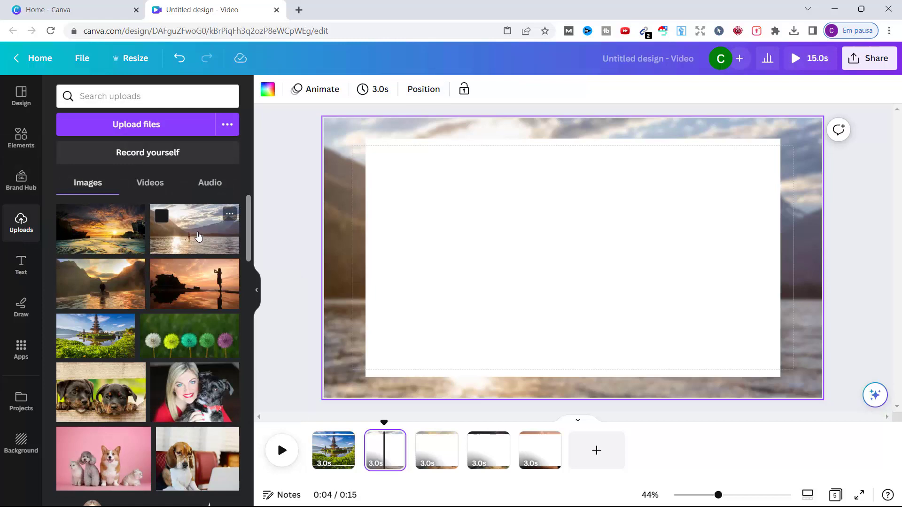
{"action": "left_click_drag", "start_coordinate": [198, 236], "coordinate": [425, 178]}
{"action": "left_click_drag", "start_coordinate": [718, 337], "coordinate": [763, 378]}
{"action": "left_click", "coordinate": [452, 90]}
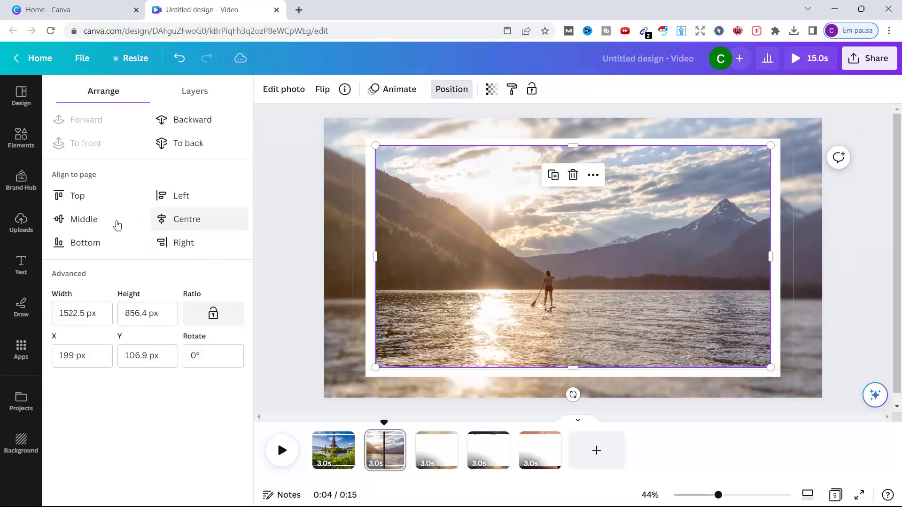
{"action": "left_click", "coordinate": [97, 225]}
- Place the hot-spring photo in page 3's frame, enlarged and centred
{"action": "left_click", "coordinate": [437, 448]}
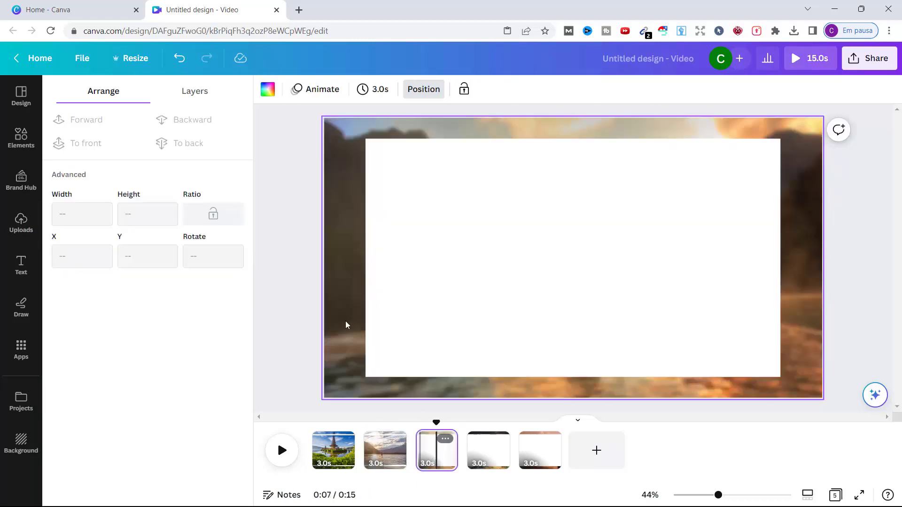
{"action": "left_click", "coordinate": [20, 224]}
{"action": "left_click_drag", "start_coordinate": [101, 284], "coordinate": [562, 241]}
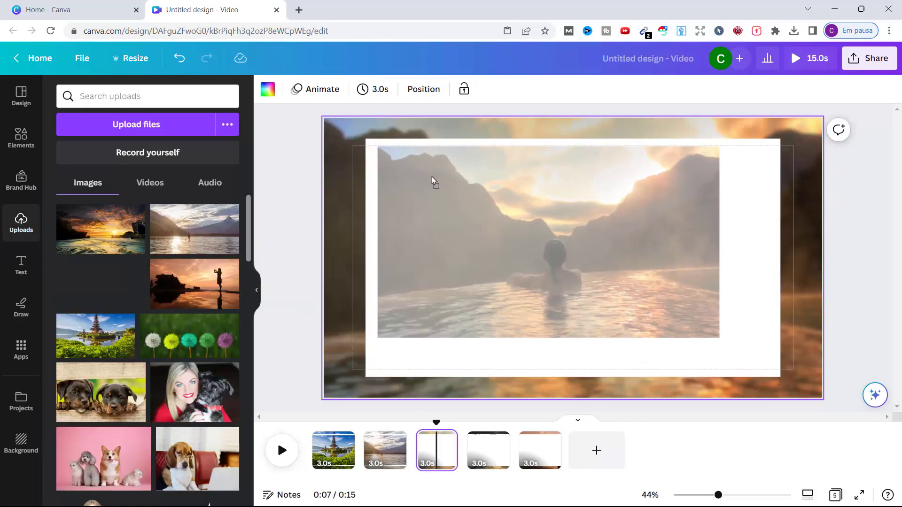
{"action": "left_click_drag", "start_coordinate": [715, 341], "coordinate": [764, 381]}
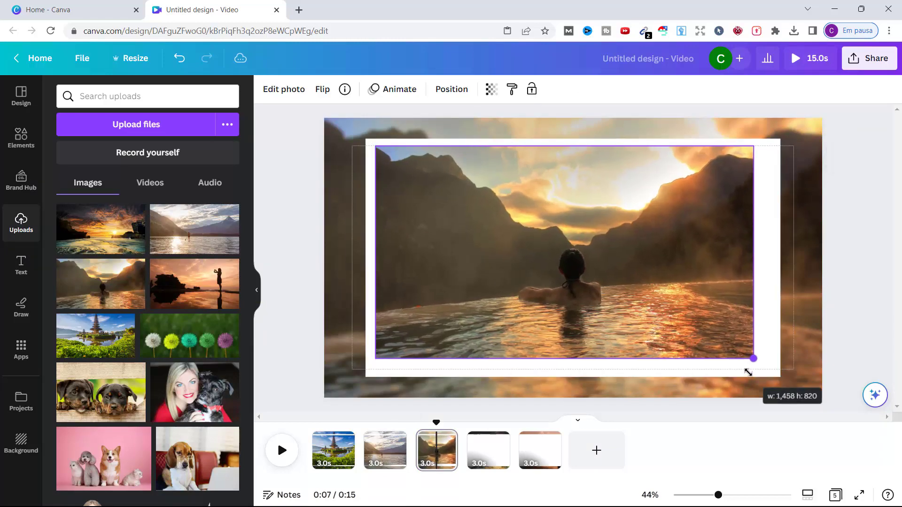
{"action": "left_click", "coordinate": [451, 89]}
{"action": "left_click", "coordinate": [184, 218]}
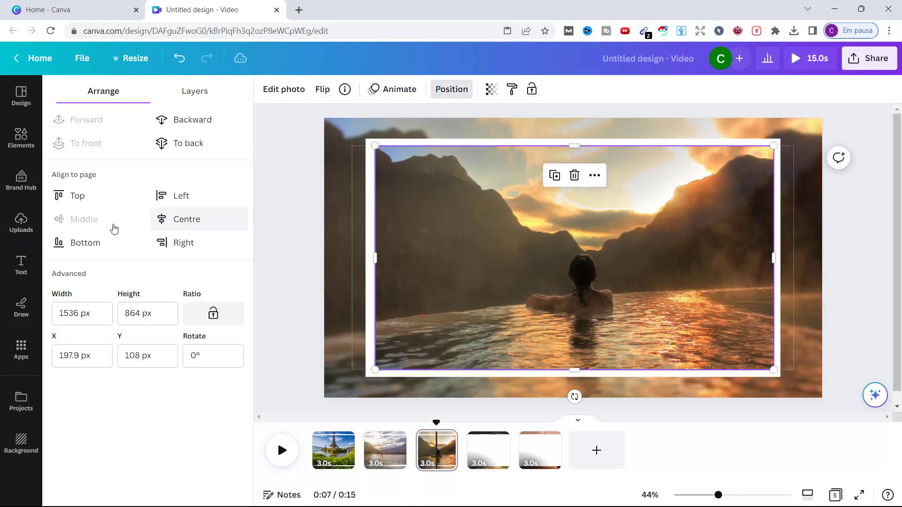
- Place the sunset beach photo in page 4's frame, enlarged to fill it
{"action": "left_click", "coordinate": [21, 224]}
{"action": "left_click", "coordinate": [488, 450]}
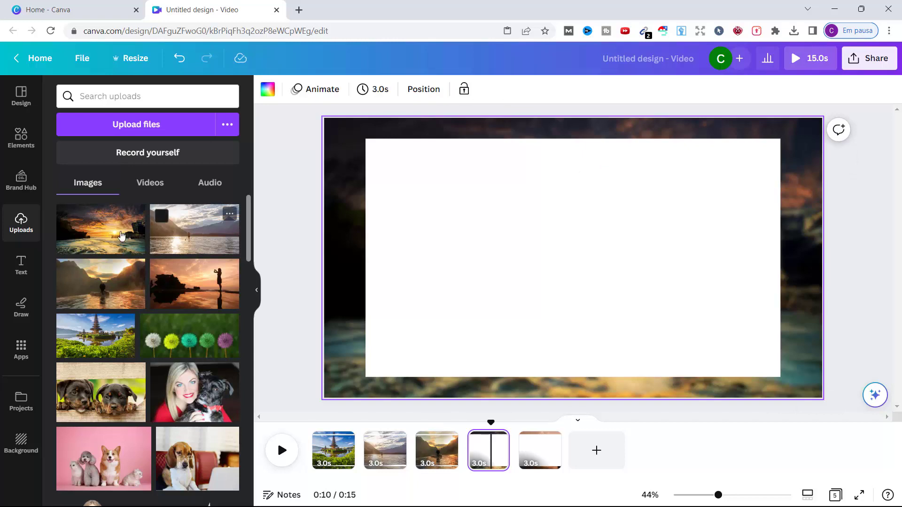
{"action": "left_click_drag", "start_coordinate": [101, 230], "coordinate": [430, 176]}
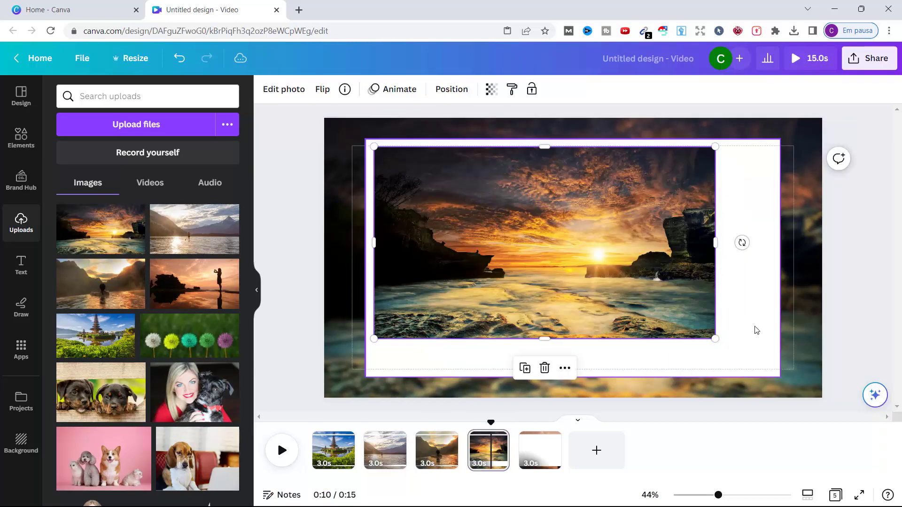
{"action": "left_click_drag", "start_coordinate": [716, 339], "coordinate": [759, 383]}
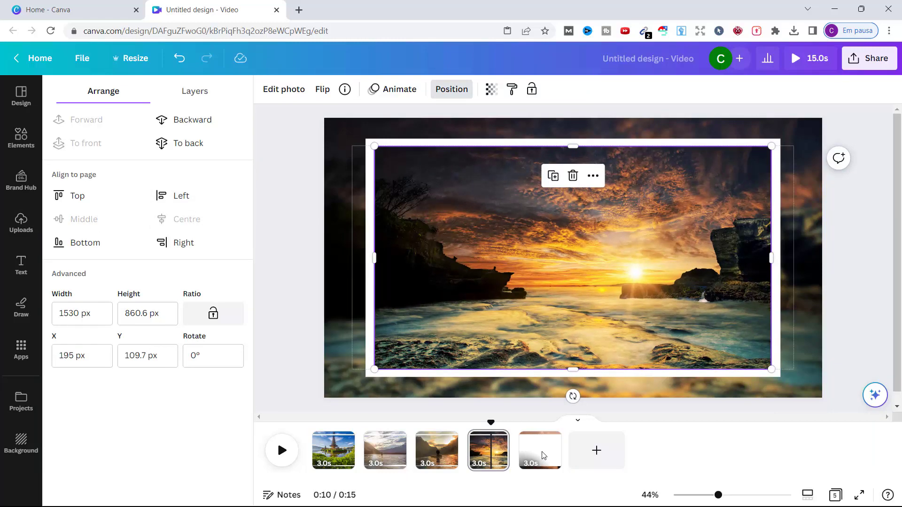
- Place the silhouette sunset photo in page 5's frame, enlarged and centred
{"action": "left_click", "coordinate": [541, 450]}
{"action": "left_click", "coordinate": [21, 223]}
{"action": "left_click_drag", "start_coordinate": [194, 284], "coordinate": [596, 263]}
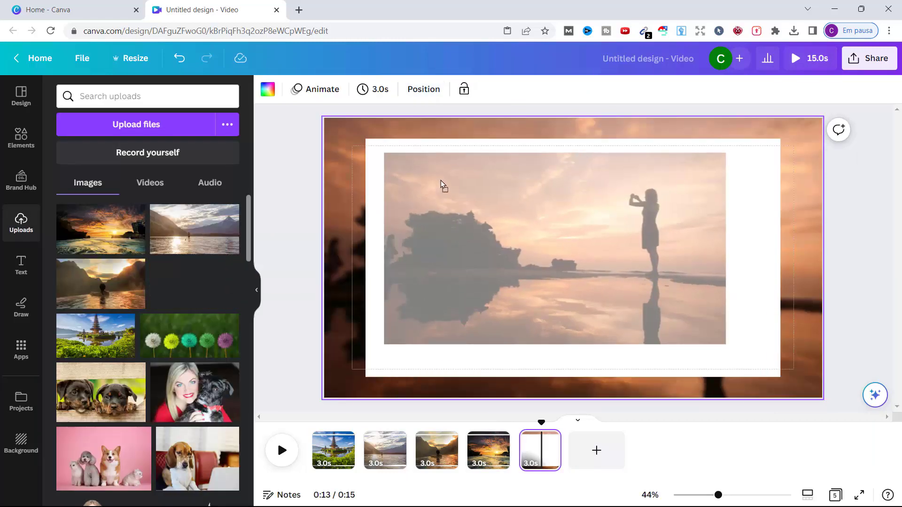
{"action": "left_click_drag", "start_coordinate": [718, 337], "coordinate": [770, 367]}
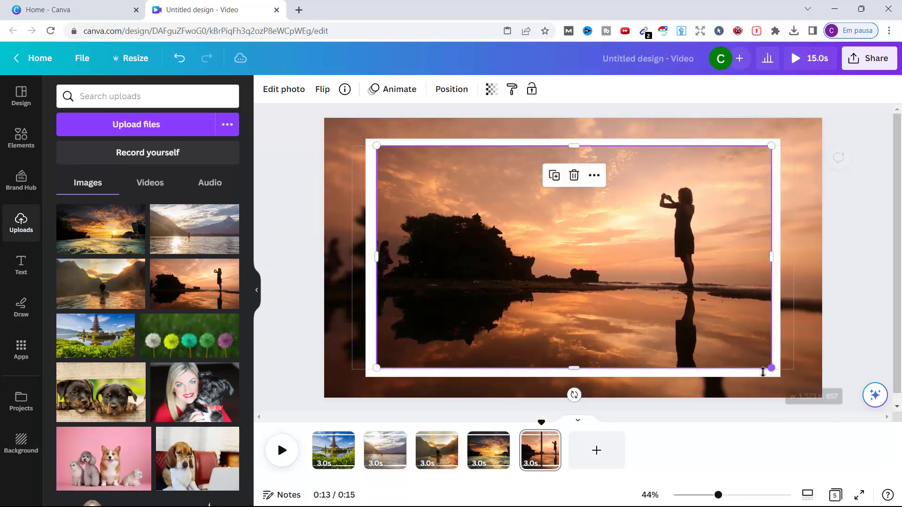
{"action": "left_click", "coordinate": [451, 90]}
{"action": "left_click", "coordinate": [176, 221]}
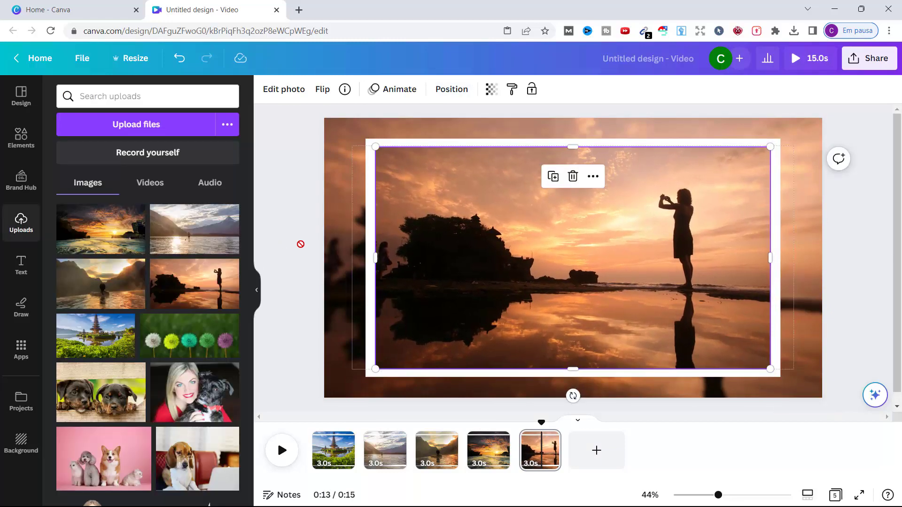
{"action": "left_click", "coordinate": [350, 450]}
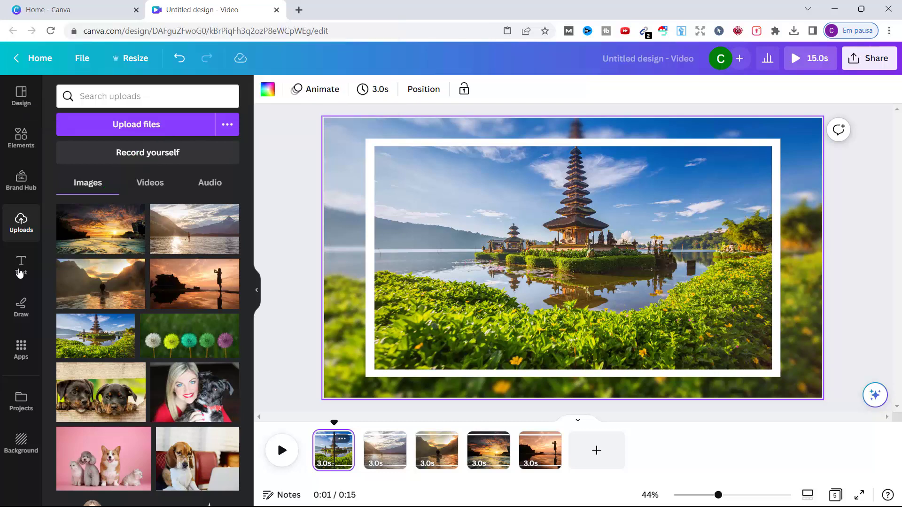
- Add a 'BALI' title without neon glow, shrunk and placed at the photo's top-left
{"action": "left_click", "coordinate": [19, 267]}
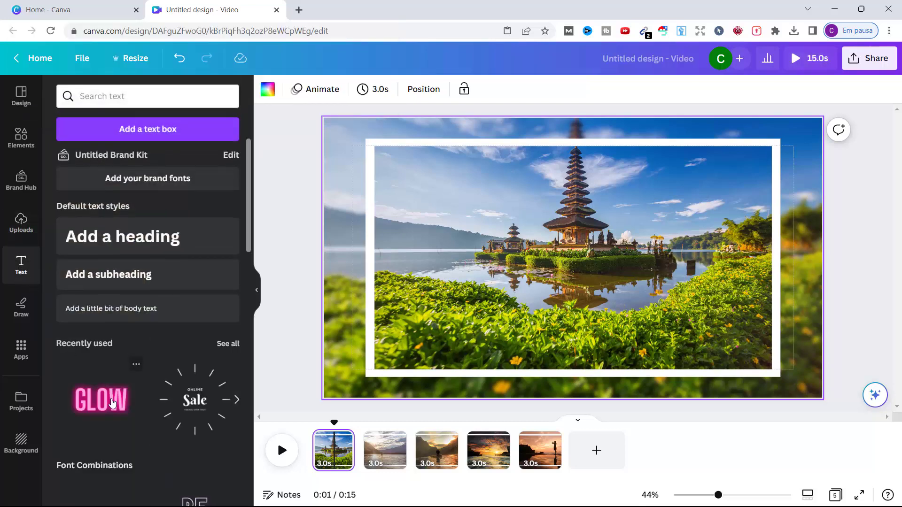
{"action": "left_click", "coordinate": [112, 404]}
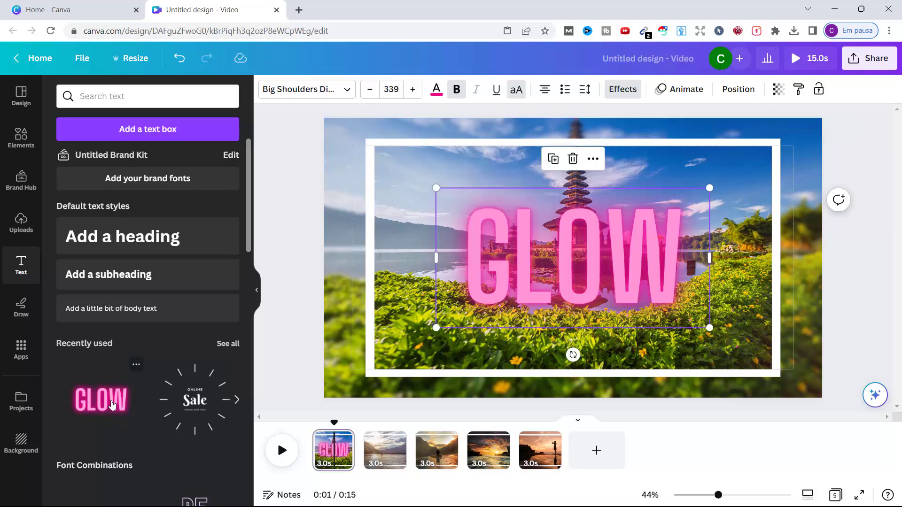
{"action": "double_click", "coordinate": [507, 271]}
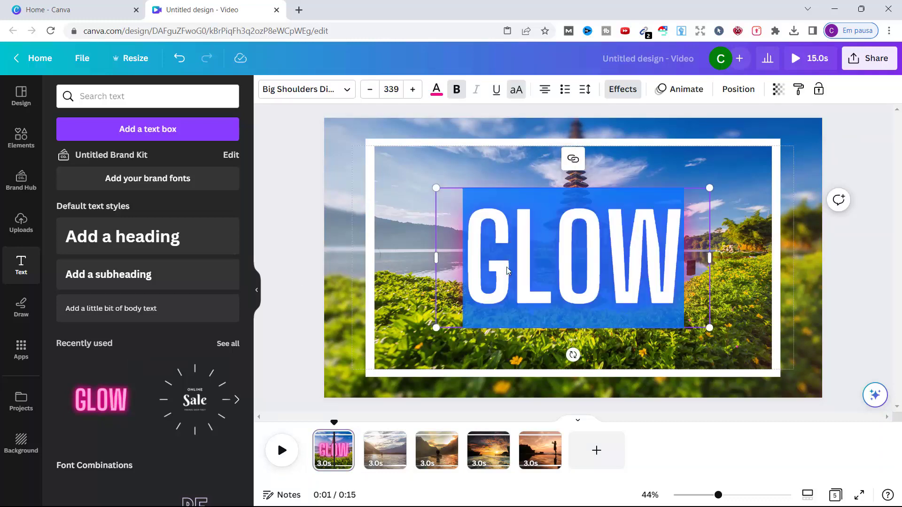
{"action": "type", "text": "BALI"}
{"action": "left_click", "coordinate": [622, 89]}
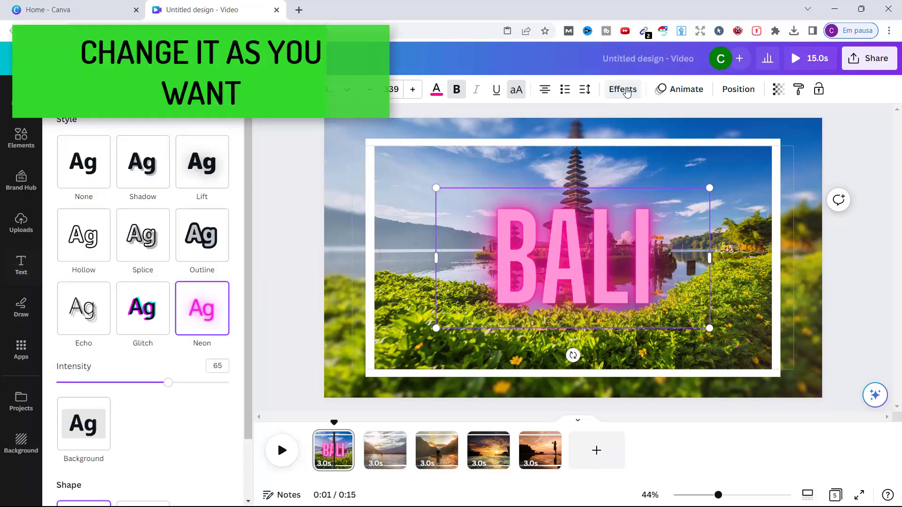
{"action": "left_click", "coordinate": [87, 159]}
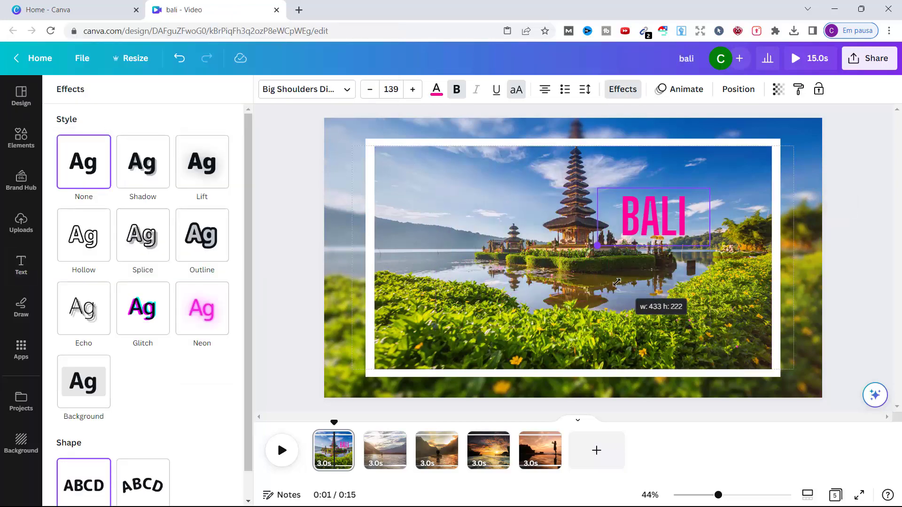
{"action": "left_click_drag", "start_coordinate": [437, 329], "coordinate": [566, 261]}
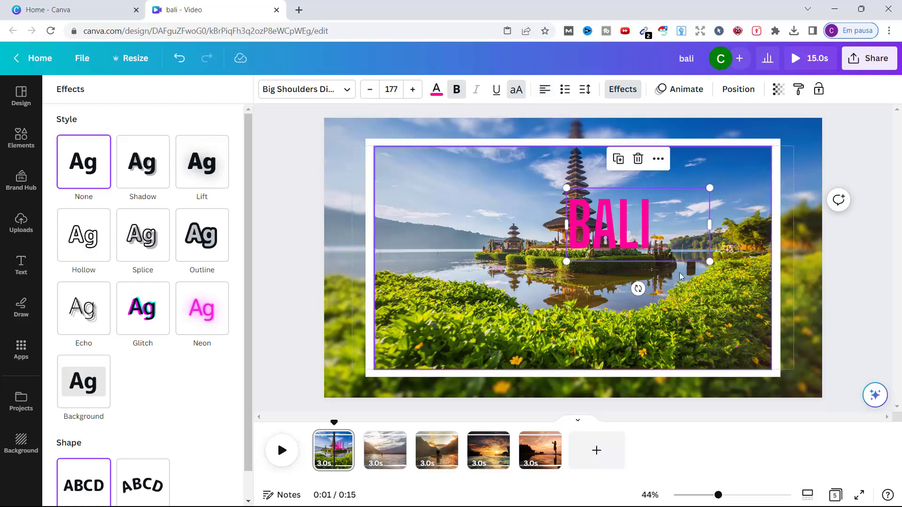
{"action": "left_click_drag", "start_coordinate": [634, 235], "coordinate": [448, 190]}
- Add a 'holidays' heading set in the Bebas Neue font
{"action": "left_click", "coordinate": [21, 265]}
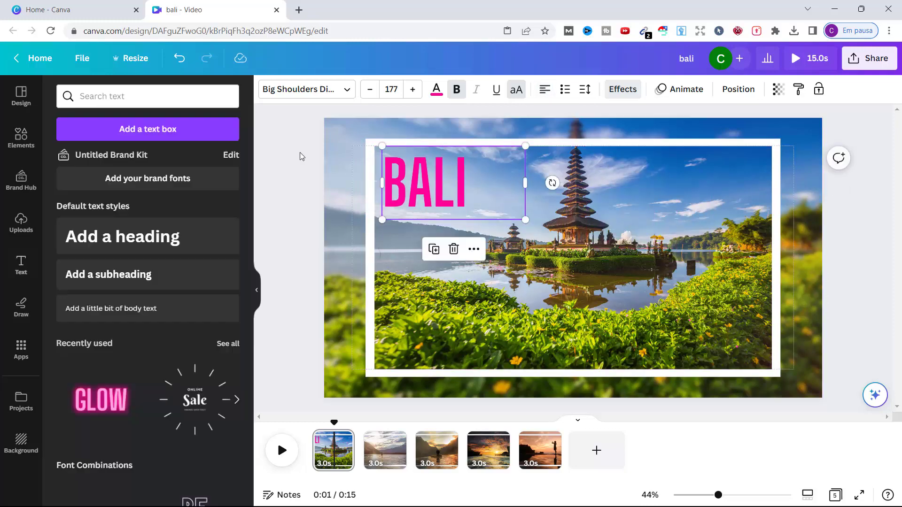
{"action": "left_click", "coordinate": [114, 240]}
{"action": "type", "text": "holidays"}
{"action": "key", "text": "ctrl+a"}
{"action": "left_click", "coordinate": [306, 89]}
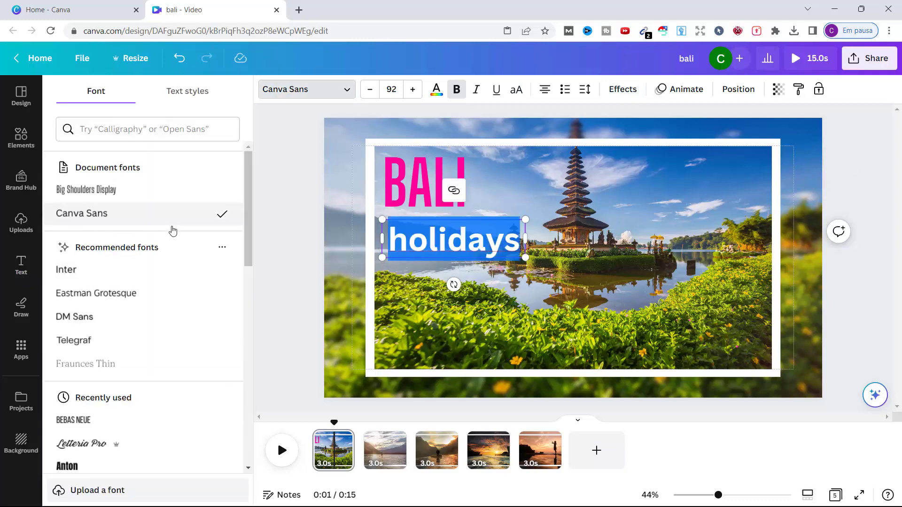
{"action": "left_click", "coordinate": [73, 420]}
- Shrink HOLIDAYS, place it just under BALI, and colour it pink
{"action": "left_click_drag", "start_coordinate": [525, 258], "coordinate": [504, 252]}
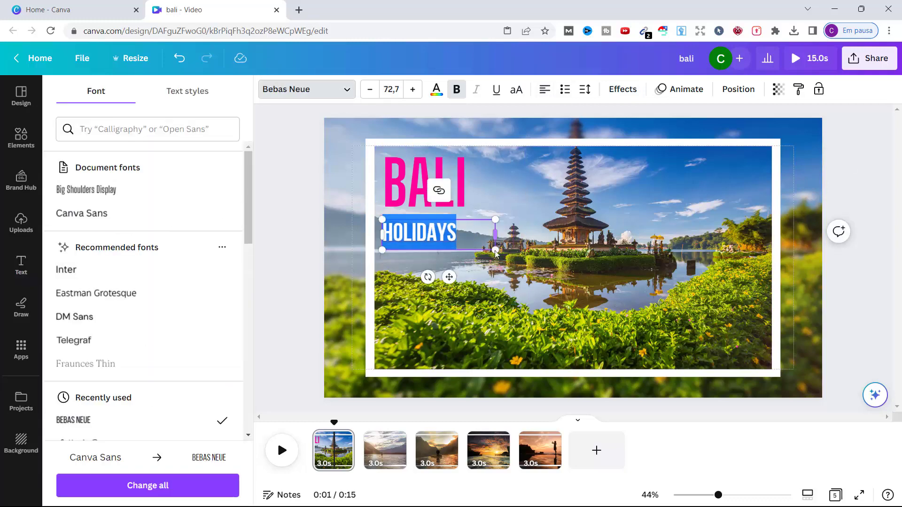
{"action": "left_click_drag", "start_coordinate": [455, 279], "coordinate": [459, 273]}
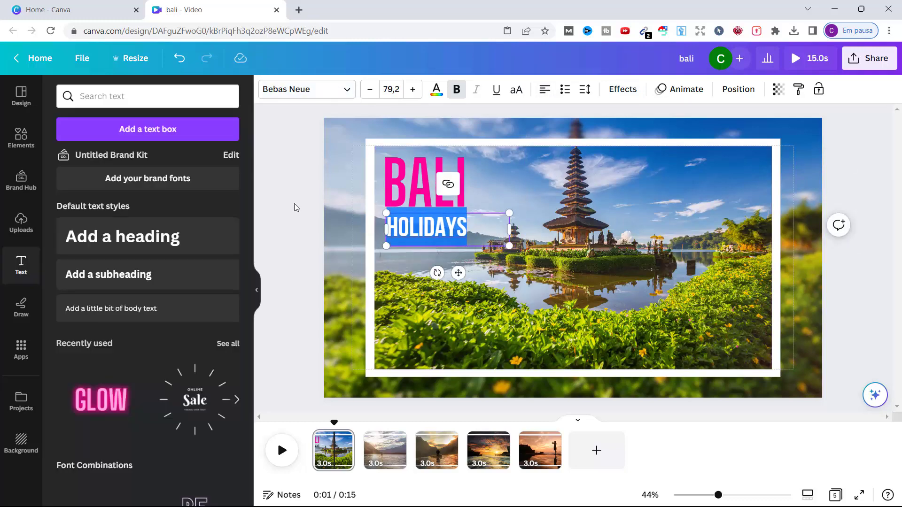
{"action": "left_click", "coordinate": [436, 88]}
{"action": "left_click", "coordinate": [131, 157]}
{"action": "left_click", "coordinate": [302, 181]}
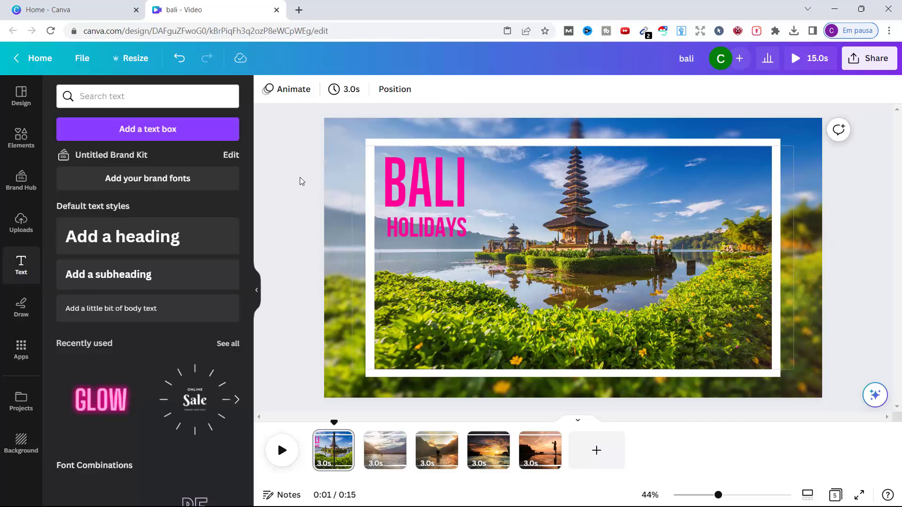
- Add a two-line 'beautiful scenery' heading to page 2
{"action": "left_click", "coordinate": [389, 458]}
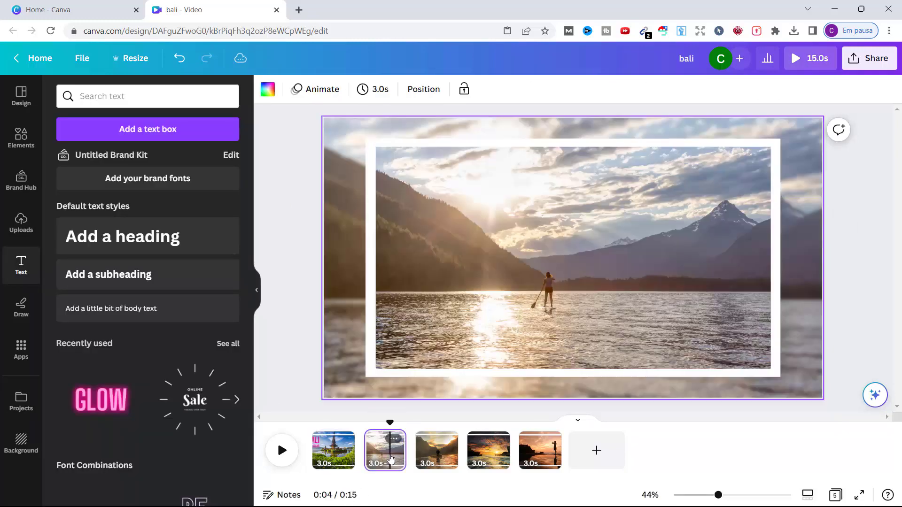
{"action": "left_click", "coordinate": [141, 239]}
{"action": "type", "text": "be"}
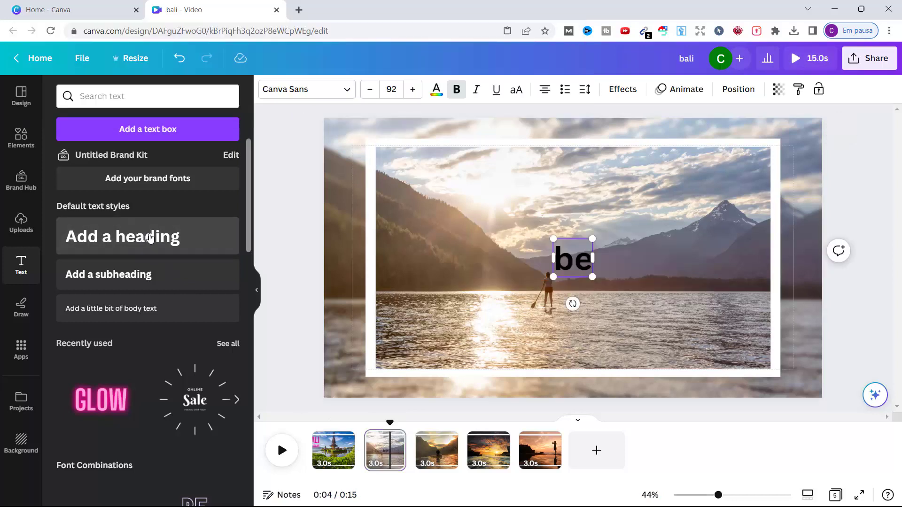
{"action": "type", "text": "autiful"}
{"action": "key", "text": "Return"}
{"action": "type", "text": "sce"}
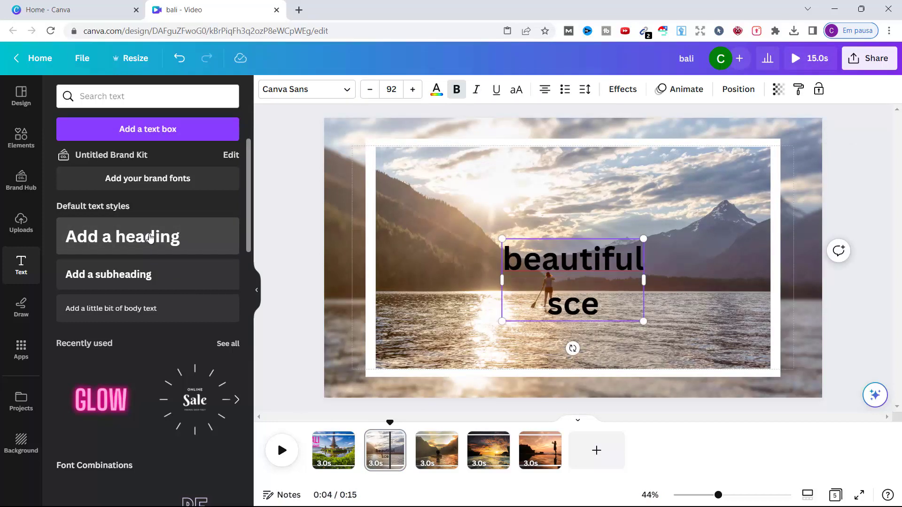
{"action": "type", "text": "nery"}
- Tighten the caption's line spacing and set its font to Letteria Pro
{"action": "key", "text": "ctrl+a"}
{"action": "left_click", "coordinate": [585, 89]}
{"action": "left_click_drag", "start_coordinate": [657, 173], "coordinate": [630, 173]}
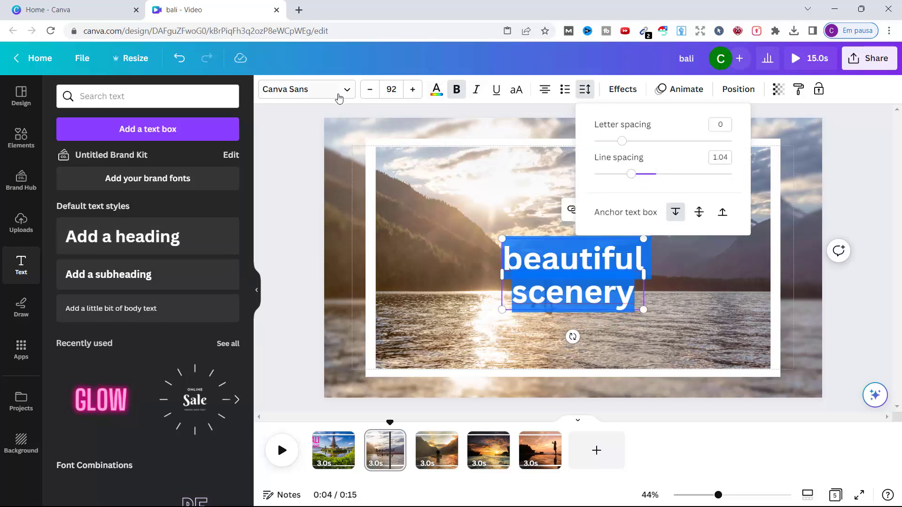
{"action": "left_click", "coordinate": [338, 98]}
{"action": "left_click", "coordinate": [91, 446]}
- Right-align the caption and shrink it into the photo's top-right corner
{"action": "left_click", "coordinate": [545, 93]}
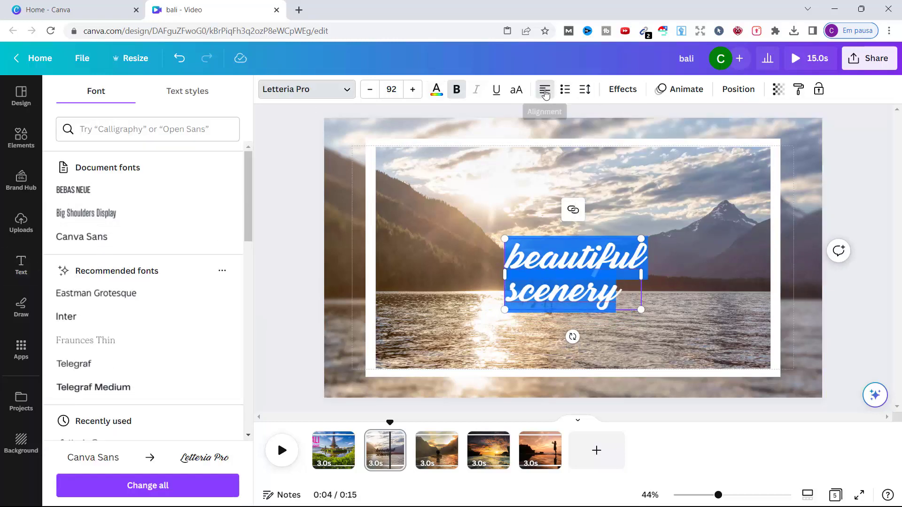
{"action": "left_click", "coordinate": [545, 93]}
{"action": "left_click_drag", "start_coordinate": [505, 310], "coordinate": [728, 196]}
{"action": "left_click", "coordinate": [285, 228]}
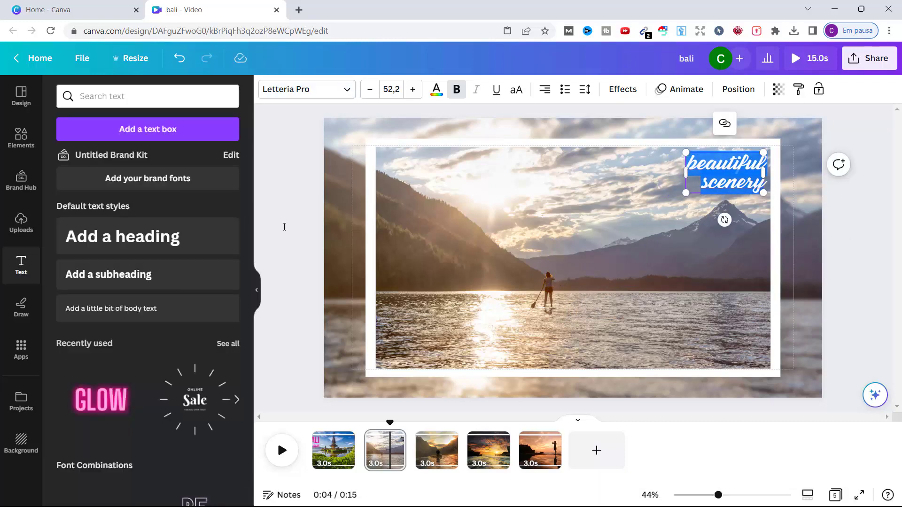
{"action": "left_click", "coordinate": [438, 455]}
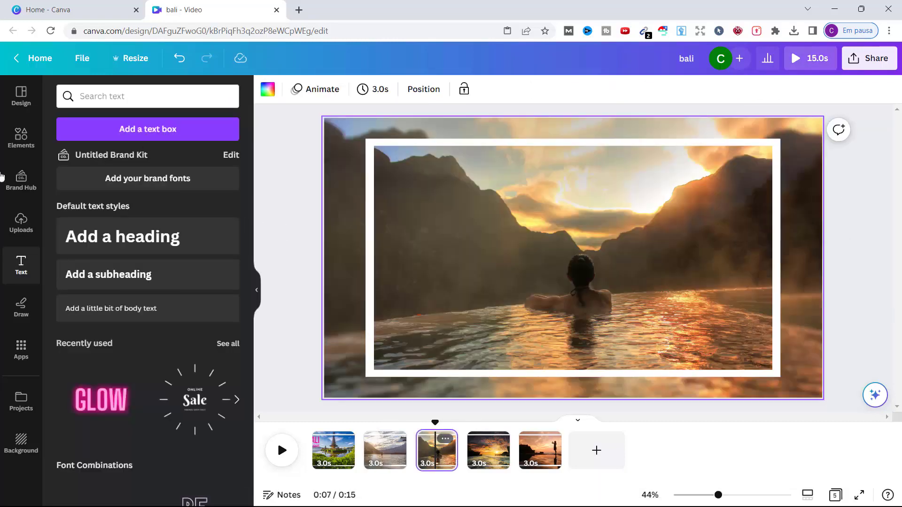
- Search Elements for 'chill' and add the Chill Out sticker to page 3
{"action": "left_click", "coordinate": [18, 145]}
{"action": "left_click", "coordinate": [185, 99]}
{"action": "type", "text": "chill"}
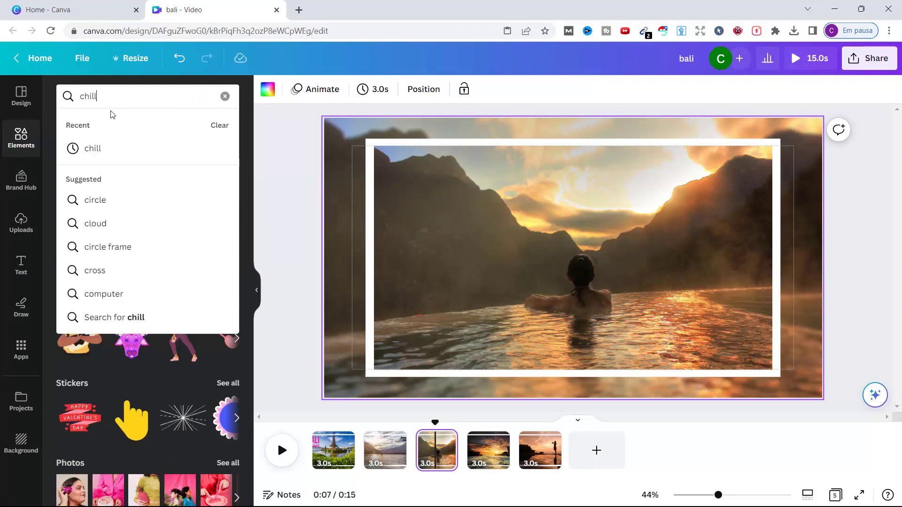
{"action": "left_click", "coordinate": [94, 149]}
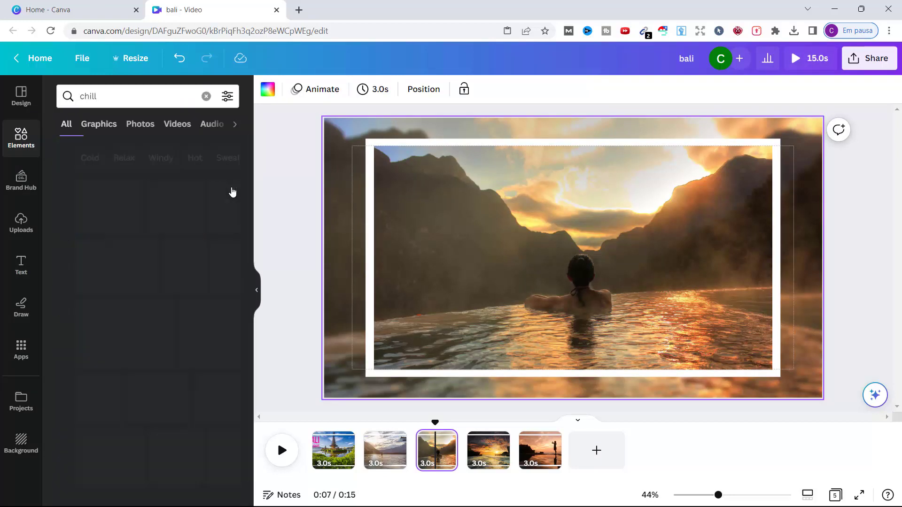
{"action": "scroll", "coordinate": [205, 268], "scroll_direction": "down", "scroll_amount": 5}
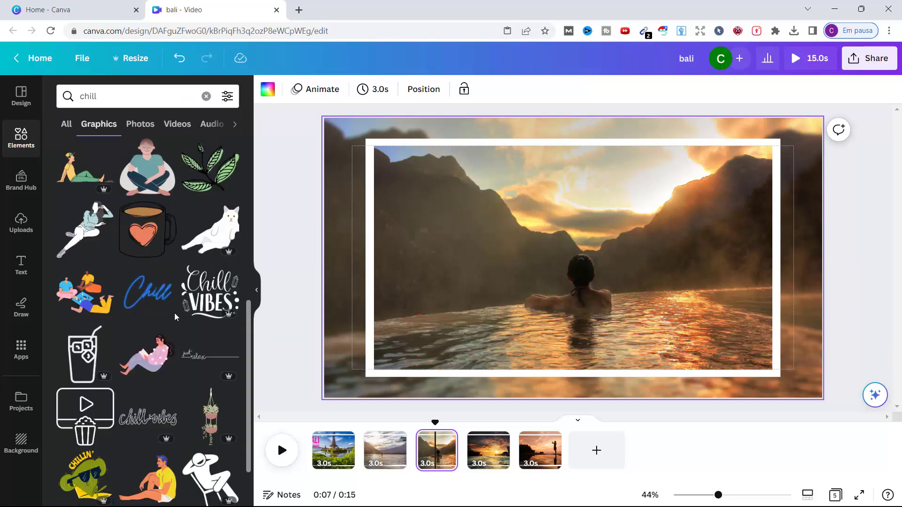
{"action": "scroll", "coordinate": [195, 272], "scroll_direction": "down", "scroll_amount": 1}
{"action": "scroll", "coordinate": [200, 282], "scroll_direction": "down", "scroll_amount": 1}
{"action": "scroll", "coordinate": [205, 301], "scroll_direction": "down", "scroll_amount": 5}
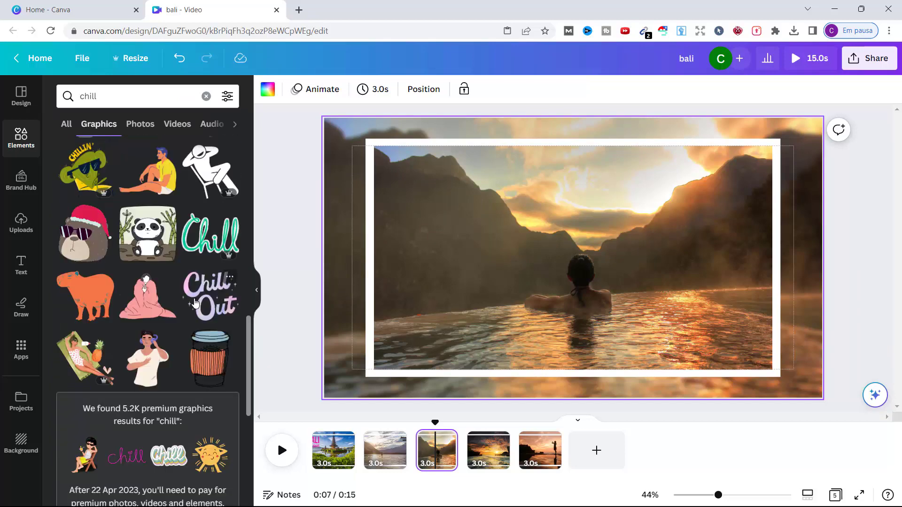
{"action": "scroll", "coordinate": [206, 301], "scroll_direction": "down", "scroll_amount": 5}
{"action": "scroll", "coordinate": [179, 286], "scroll_direction": "down", "scroll_amount": 2}
{"action": "left_click", "coordinate": [161, 281]}
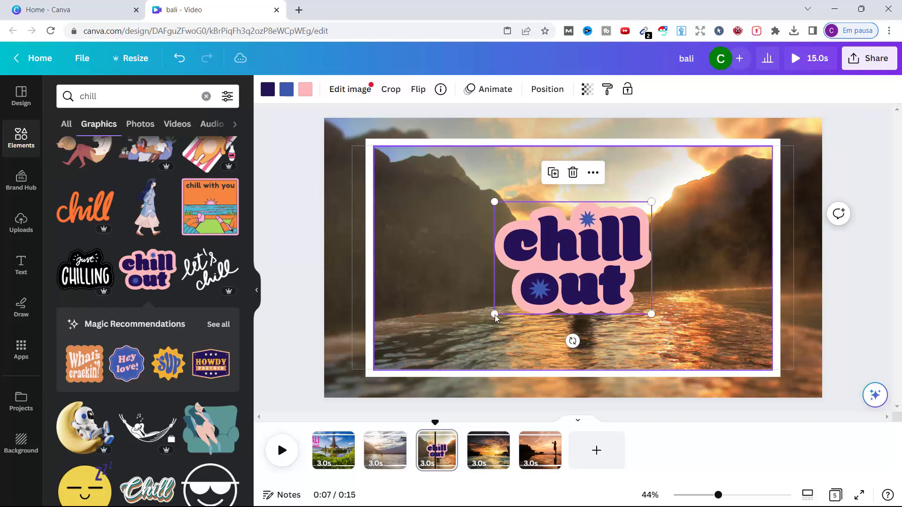
- Shrink the sticker, place it top-left and tilt it about -18°
{"action": "left_click_drag", "start_coordinate": [495, 313], "coordinate": [586, 263]}
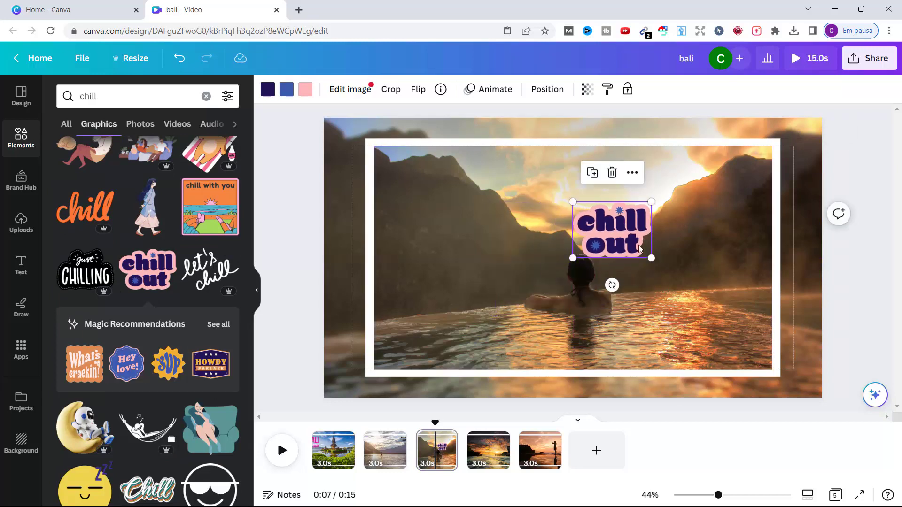
{"action": "left_click_drag", "start_coordinate": [612, 230], "coordinate": [422, 178]}
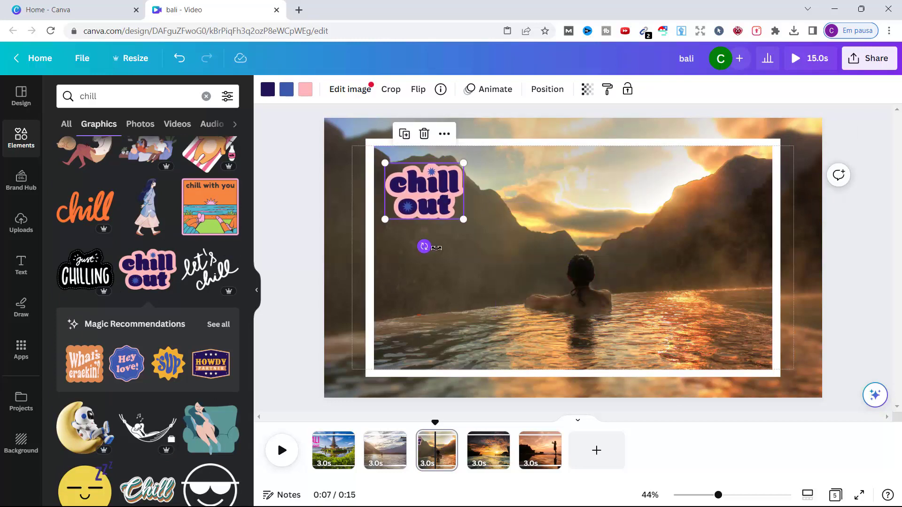
{"action": "left_click_drag", "start_coordinate": [424, 245], "coordinate": [442, 243]}
{"action": "left_click", "coordinate": [308, 217]}
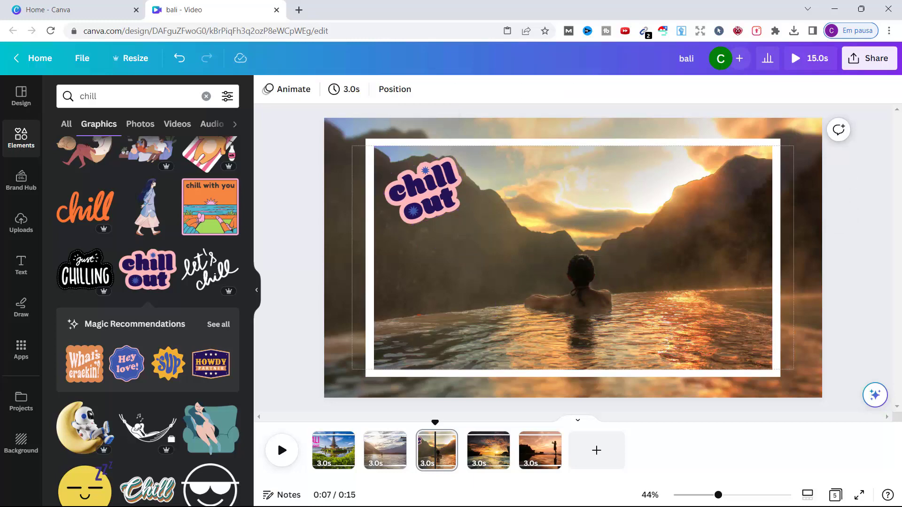
{"action": "left_click", "coordinate": [487, 448]}
- Place a small 'beauty filler hearts' cluster at the lower-left of the sunset photo
{"action": "triple_click", "coordinate": [103, 106]}
{"action": "type", "text": "bea"}
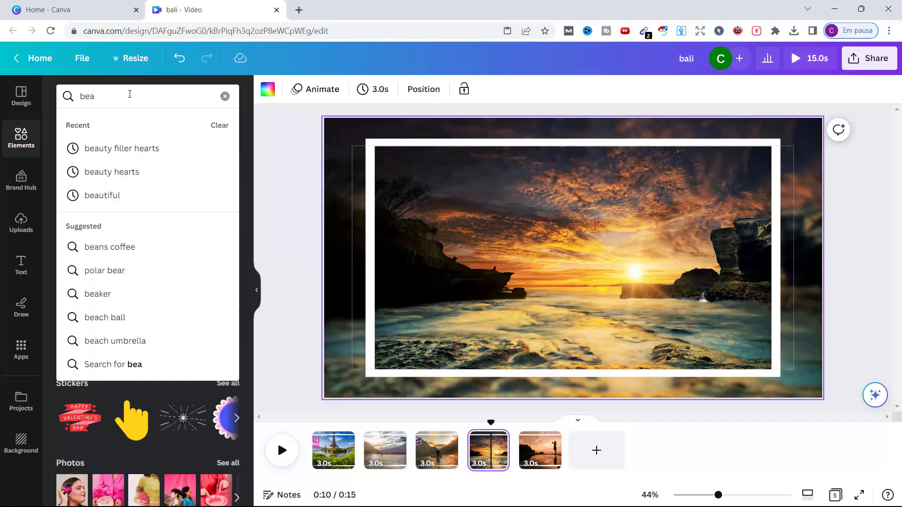
{"action": "type", "text": "u"}
{"action": "left_click", "coordinate": [123, 148]}
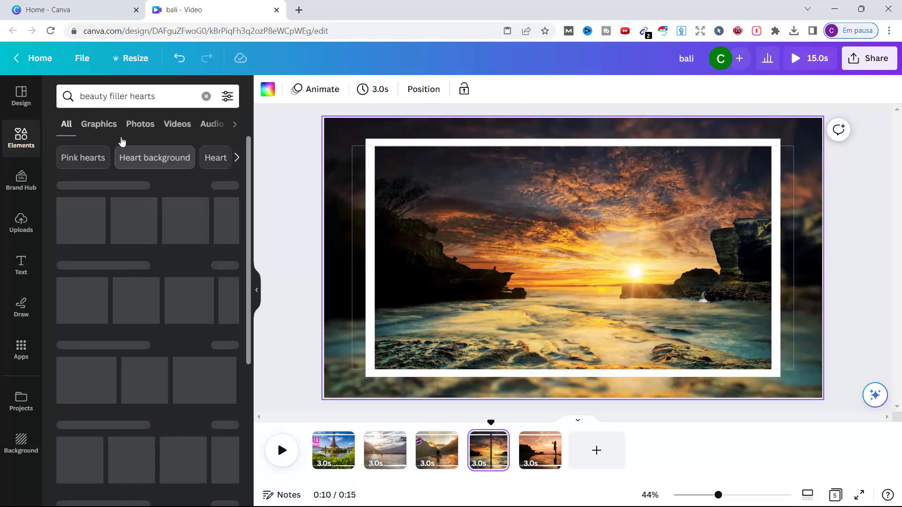
{"action": "mouse_move", "coordinate": [71, 220]}
{"action": "left_mouse_down"}
{"action": "mouse_move", "coordinate": [432, 241]}
{"action": "mouse_move", "coordinate": [462, 210]}
{"action": "left_mouse_up"}
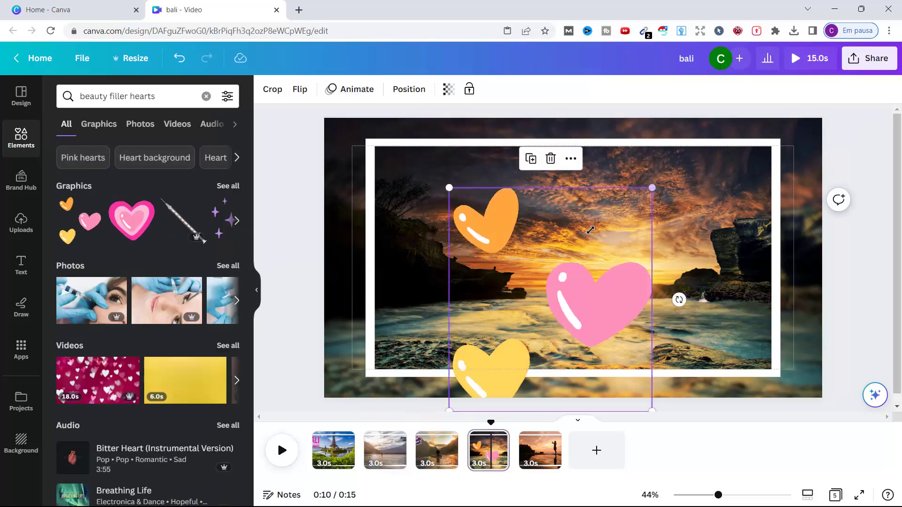
{"action": "mouse_move", "coordinate": [677, 185]}
{"action": "left_mouse_down"}
{"action": "mouse_move", "coordinate": [521, 324]}
{"action": "mouse_move", "coordinate": [514, 342]}
{"action": "mouse_move", "coordinate": [424, 304]}
{"action": "mouse_move", "coordinate": [416, 314]}
{"action": "left_mouse_up"}
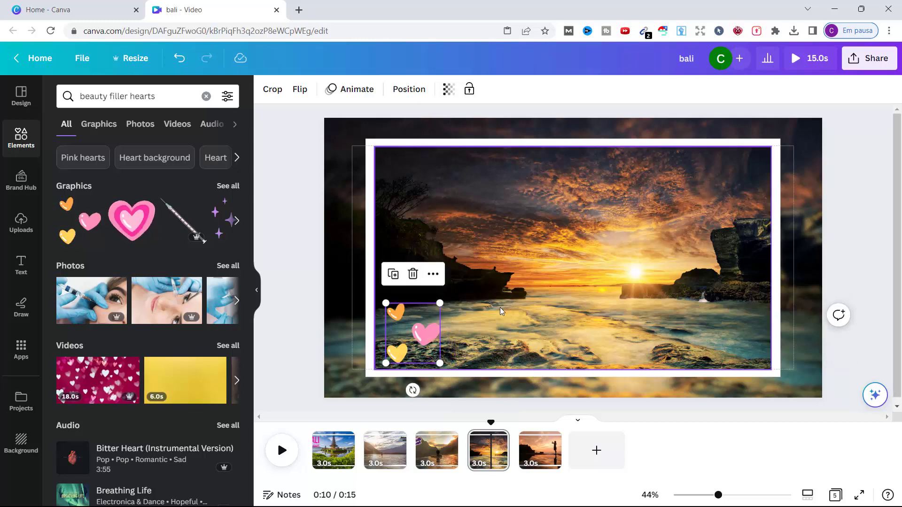
{"action": "left_click", "coordinate": [299, 235]}
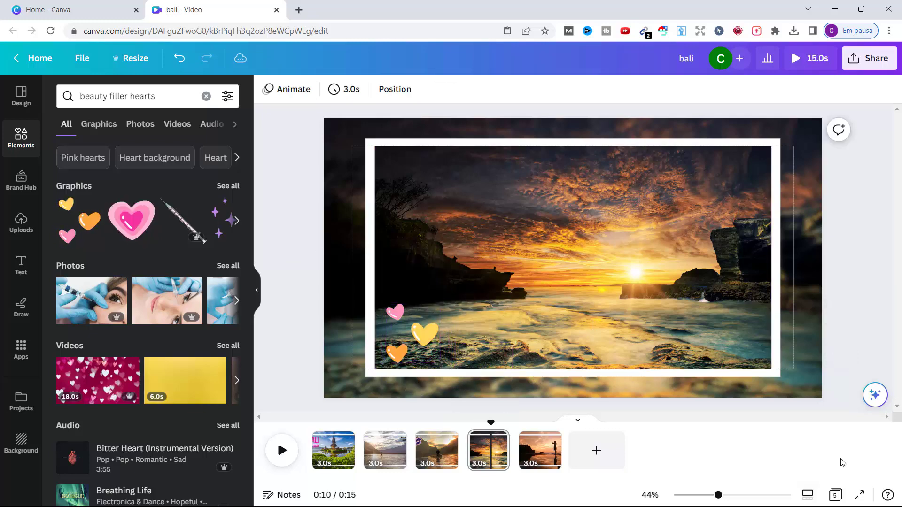
{"action": "left_click", "coordinate": [534, 449]}
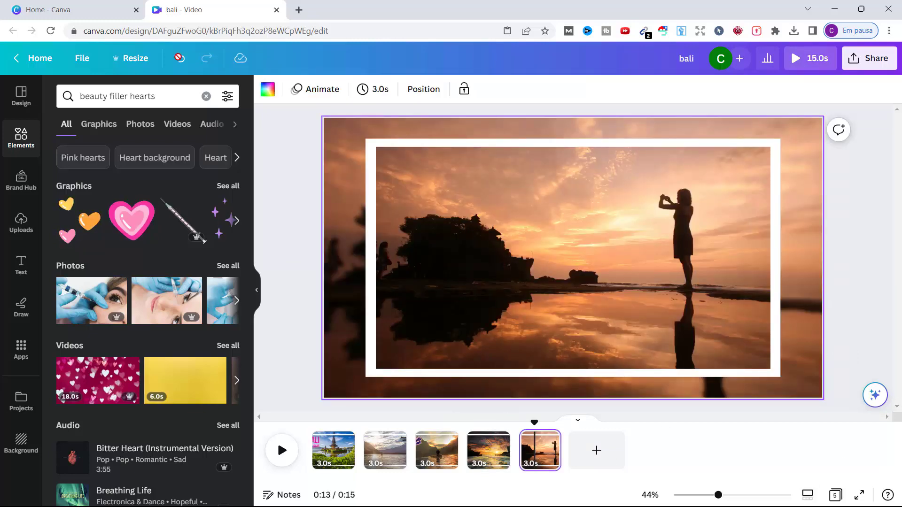
- Add a white 'See U Soon...' subheading to page 5
{"action": "left_click", "coordinate": [14, 274]}
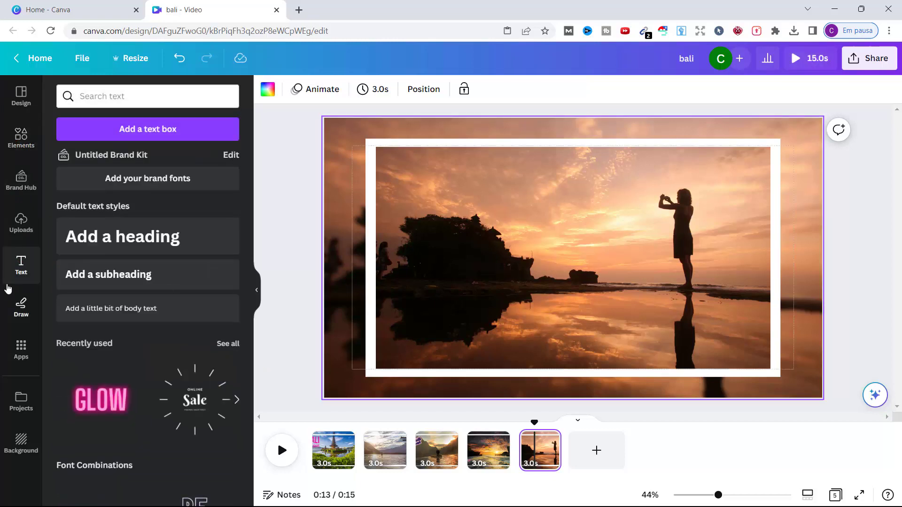
{"action": "left_click", "coordinate": [146, 279]}
{"action": "type", "text": "See"}
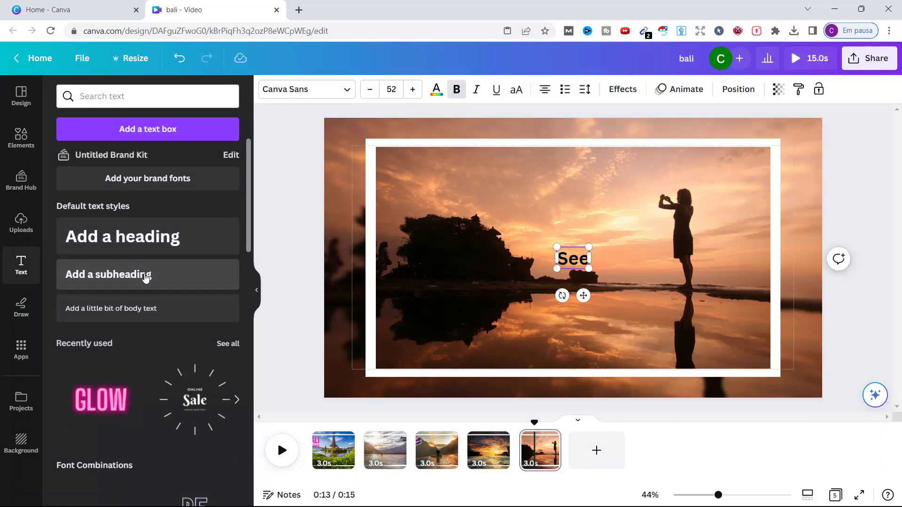
{"action": "type", "text": " U Soon..."}
{"action": "key", "text": "ctrl+a"}
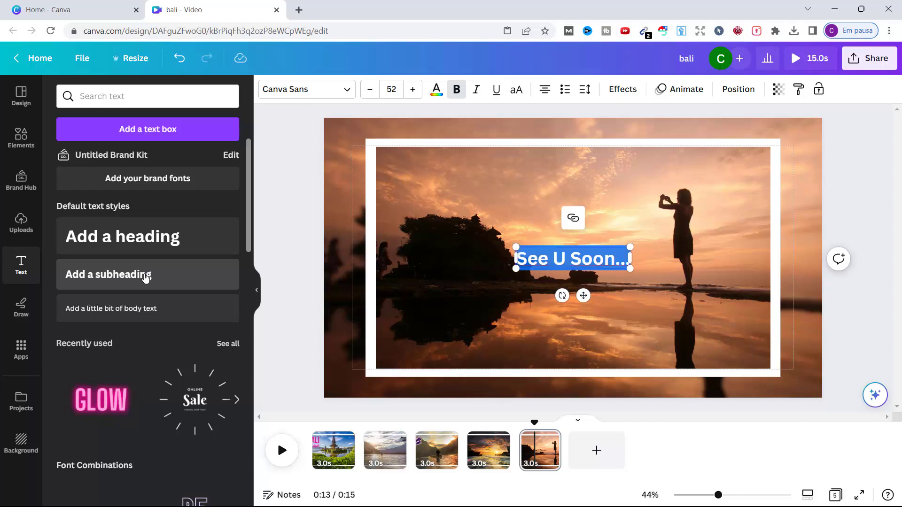
{"action": "left_click", "coordinate": [436, 89]}
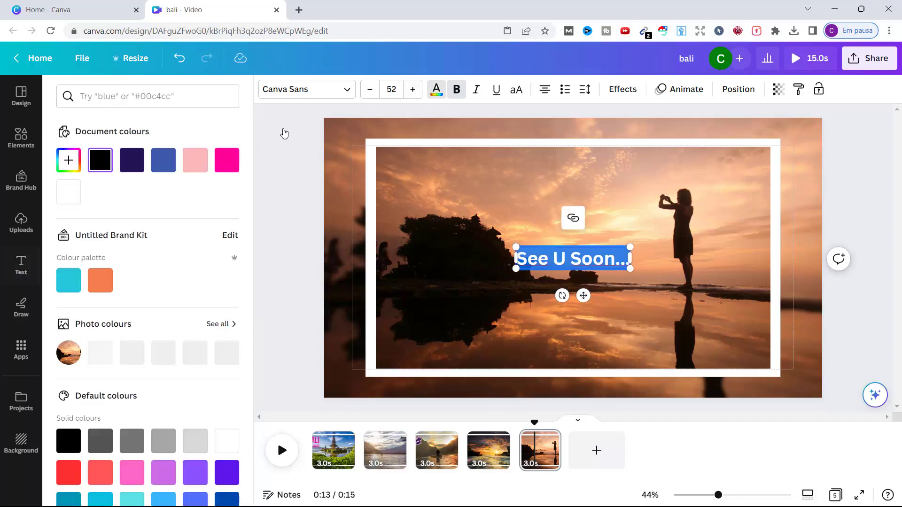
{"action": "left_click", "coordinate": [66, 192]}
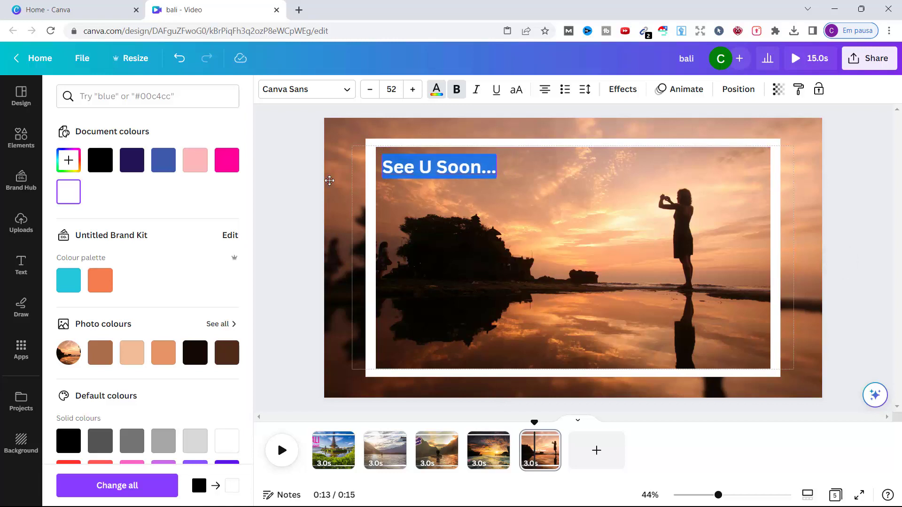
{"action": "left_click", "coordinate": [21, 137]}
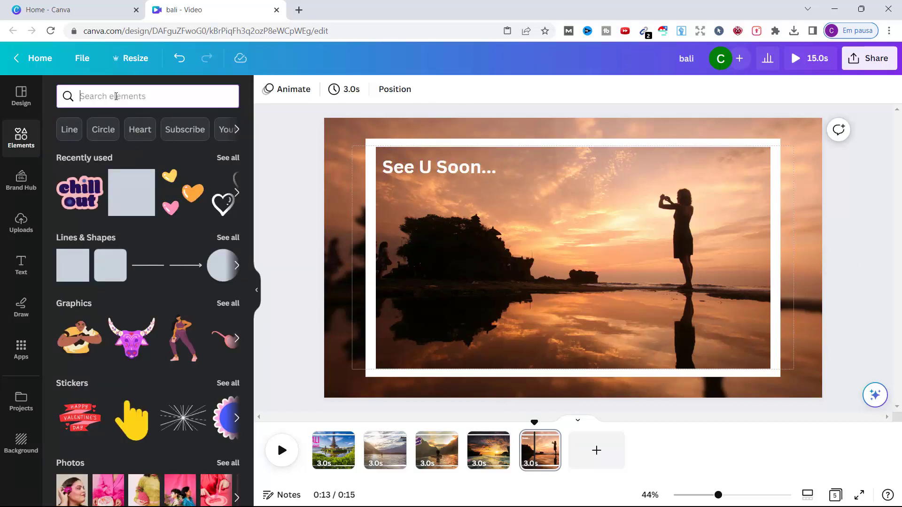
- Place a small 'love heart gif' animation beside the 'See U Soon...' title
{"action": "left_click", "coordinate": [116, 96]}
{"action": "type", "text": "he"}
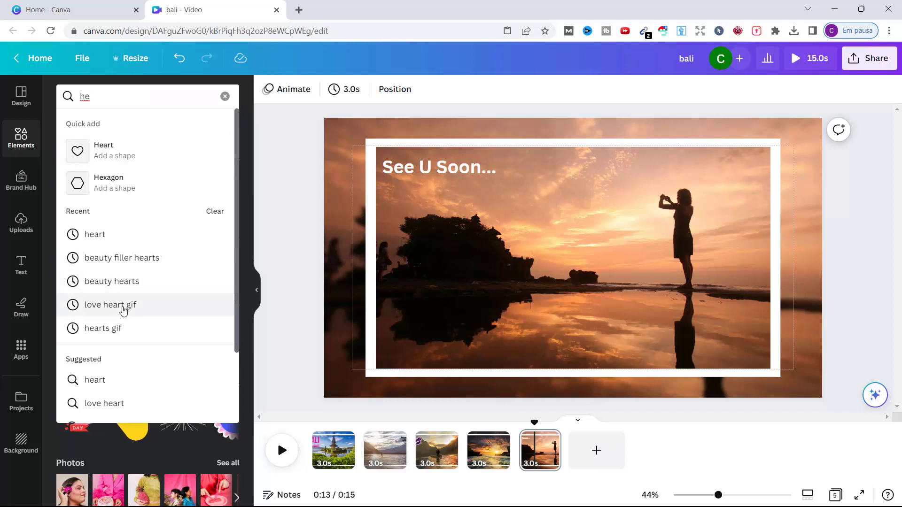
{"action": "left_click", "coordinate": [120, 305]}
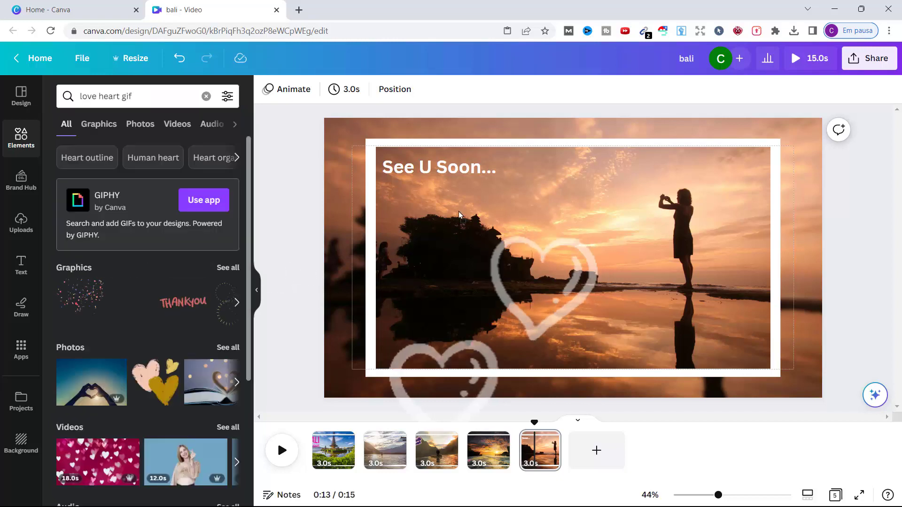
{"action": "left_click_drag", "start_coordinate": [133, 313], "coordinate": [503, 179]}
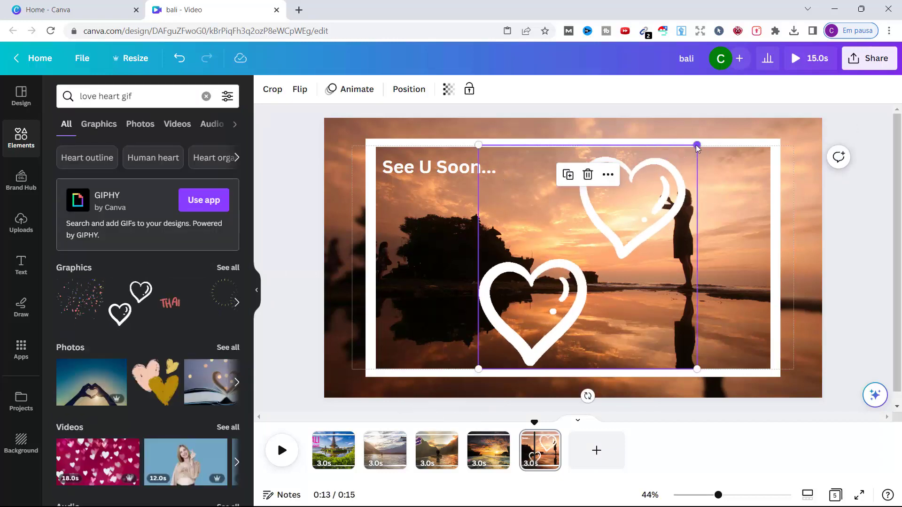
{"action": "mouse_move", "coordinate": [697, 145]}
{"action": "left_mouse_down"}
{"action": "mouse_move", "coordinate": [510, 352]}
{"action": "mouse_move", "coordinate": [508, 177]}
{"action": "left_mouse_up"}
{"action": "left_click", "coordinate": [274, 153]}
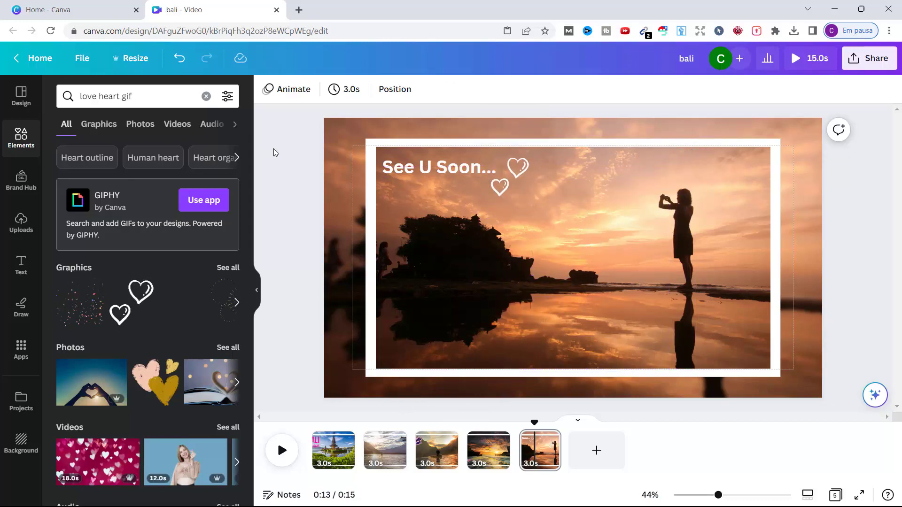
{"action": "left_click", "coordinate": [333, 450]}
{"action": "left_click", "coordinate": [353, 130]}
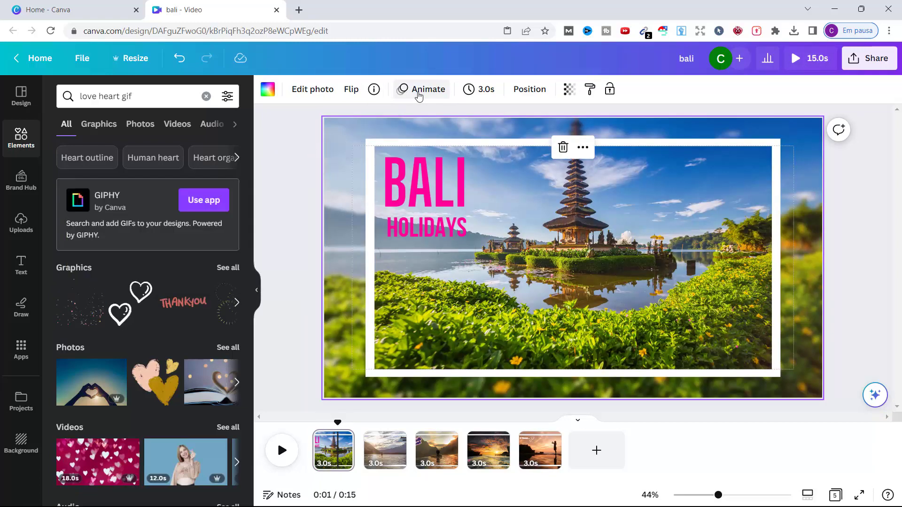
- Apply the Photo Zoom page animation to all five pages
{"action": "left_click", "coordinate": [418, 90]}
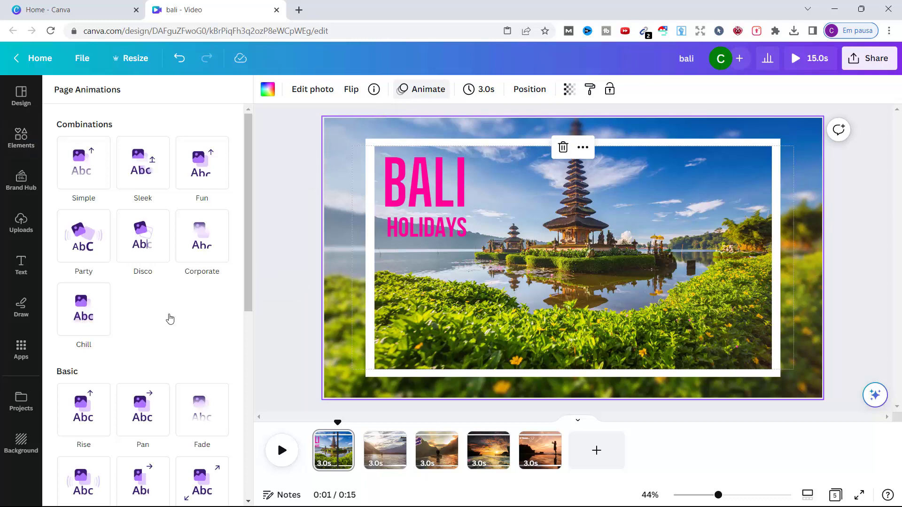
{"action": "scroll", "coordinate": [170, 319], "scroll_direction": "down", "scroll_amount": 8}
{"action": "left_click", "coordinate": [199, 454]}
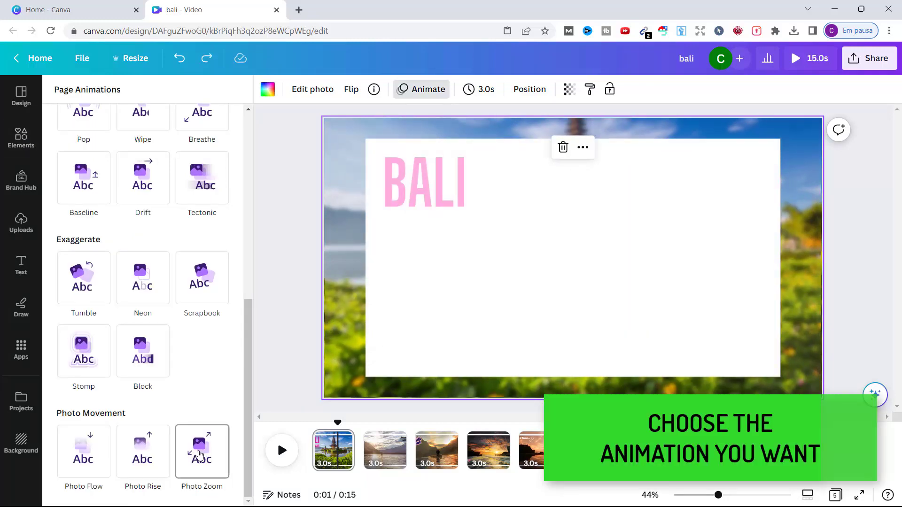
{"action": "left_click", "coordinate": [199, 454]}
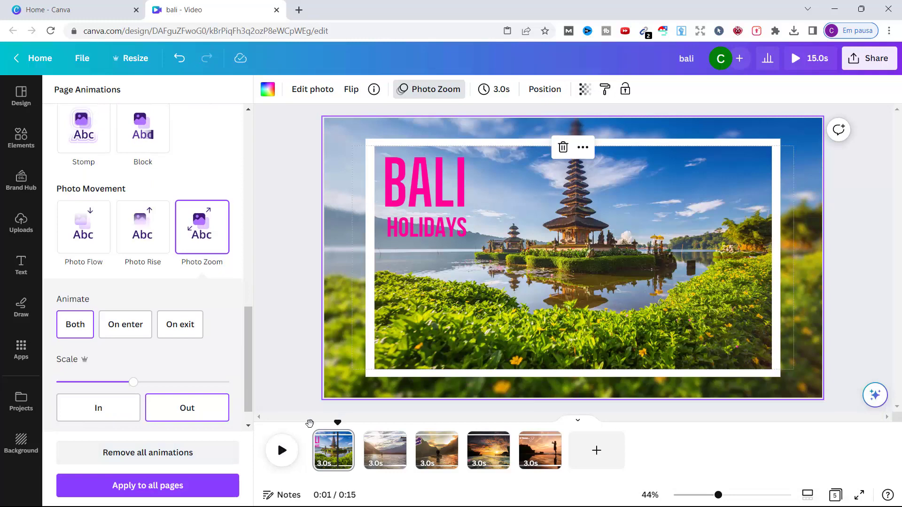
{"action": "left_click", "coordinate": [310, 423]}
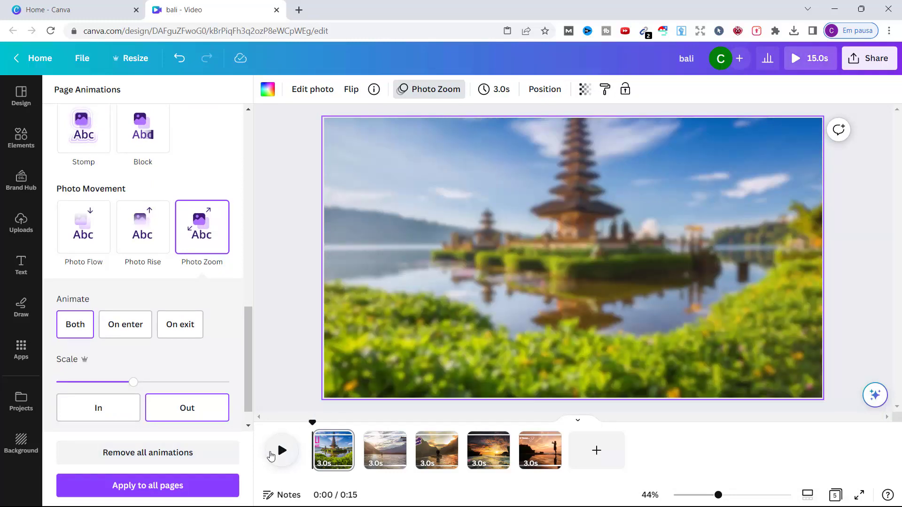
{"action": "left_click", "coordinate": [187, 488]}
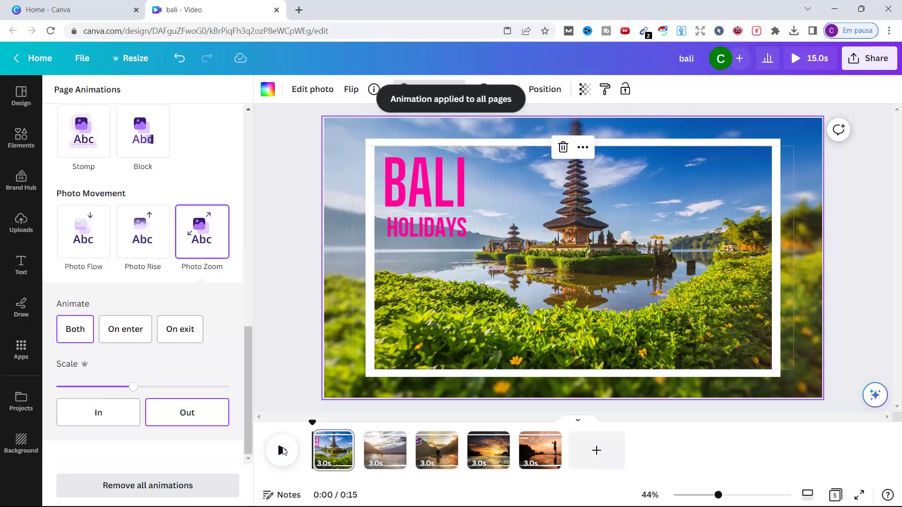
{"action": "left_click", "coordinate": [387, 457]}
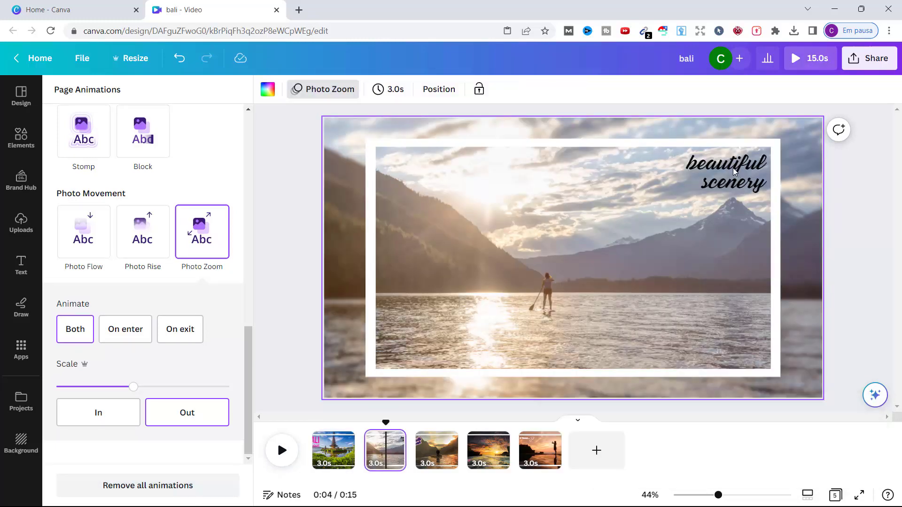
- Give the 'beautiful scenery' caption the Skate text animation
{"action": "left_click", "coordinate": [729, 166]}
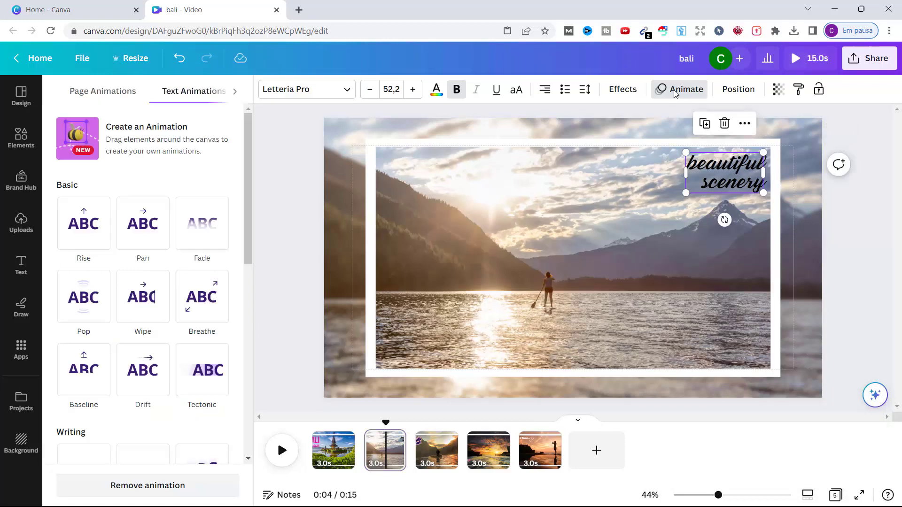
{"action": "left_click_drag", "start_coordinate": [250, 154], "coordinate": [248, 281]}
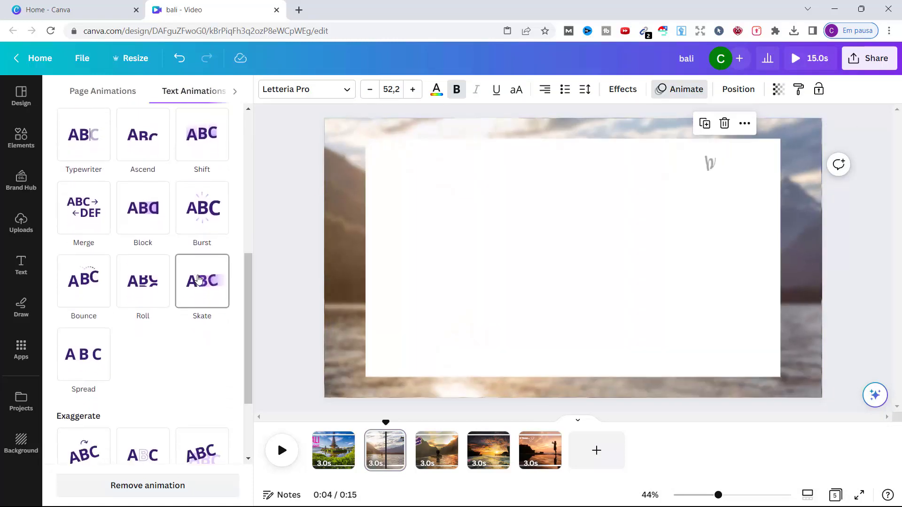
{"action": "left_click", "coordinate": [428, 452]}
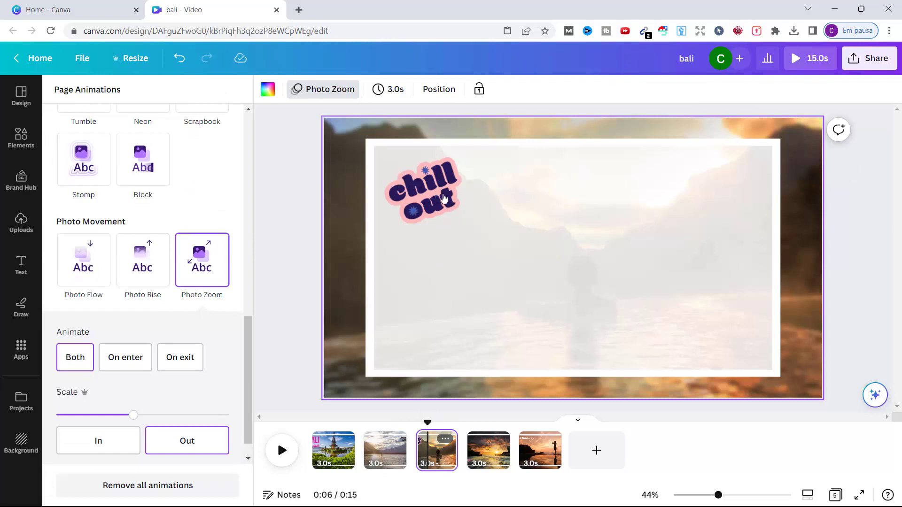
- Give the page 3 chill out sticker the Fade animation
{"action": "left_click", "coordinate": [443, 197]}
{"action": "left_click", "coordinate": [147, 225]}
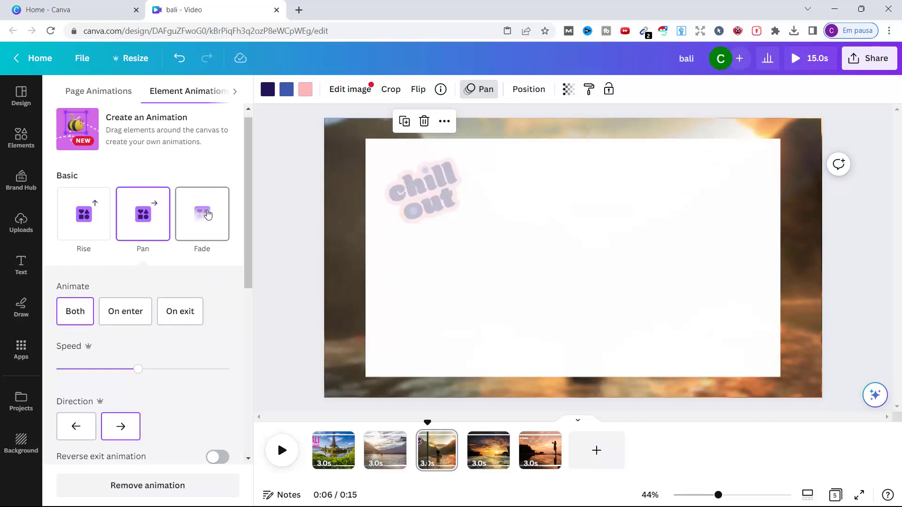
{"action": "left_click", "coordinate": [203, 216]}
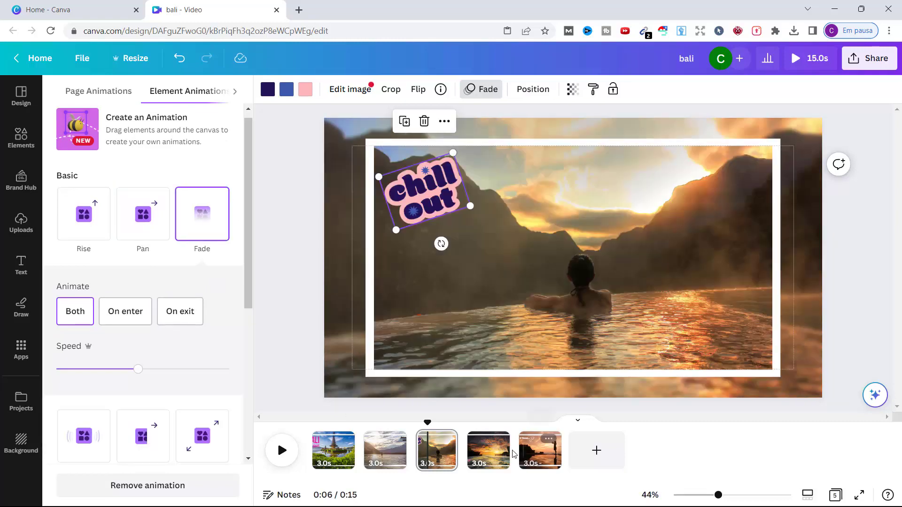
{"action": "left_click", "coordinate": [491, 452]}
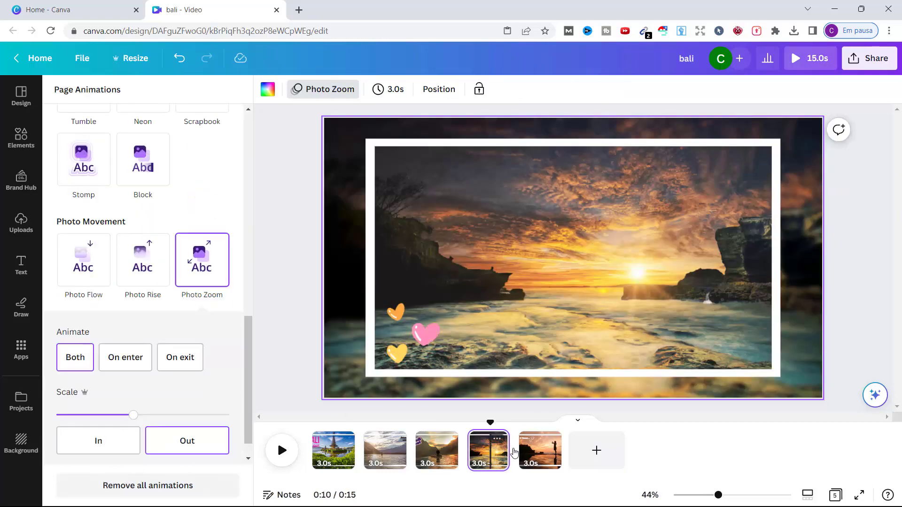
- Give the 'See U Soon...' title the Skate text animation
{"action": "left_click", "coordinate": [543, 453]}
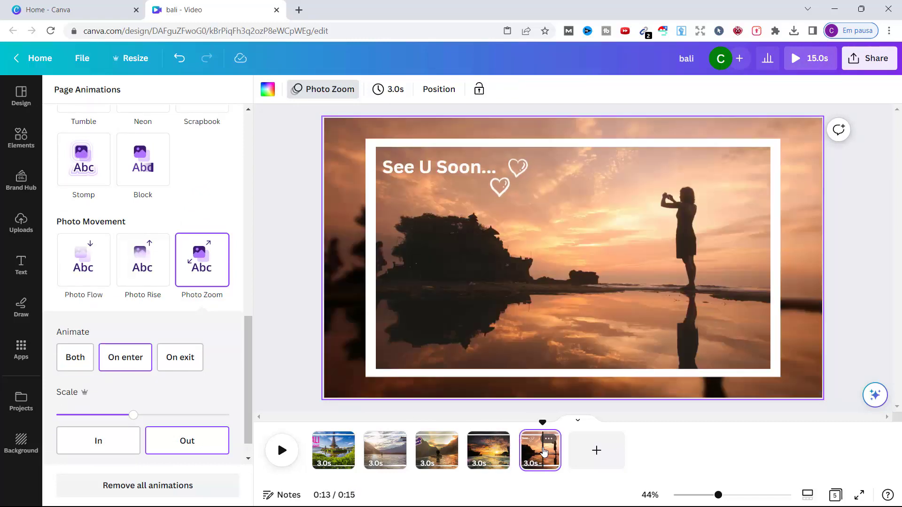
{"action": "left_click", "coordinate": [441, 173]}
{"action": "scroll", "coordinate": [233, 281], "scroll_direction": "down", "scroll_amount": 5}
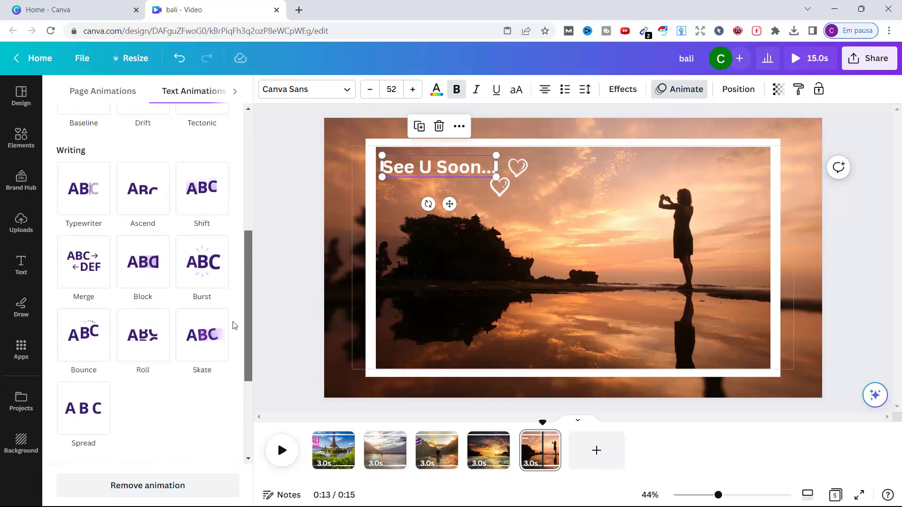
{"action": "left_click", "coordinate": [202, 295]}
{"action": "key", "text": "Escape"}
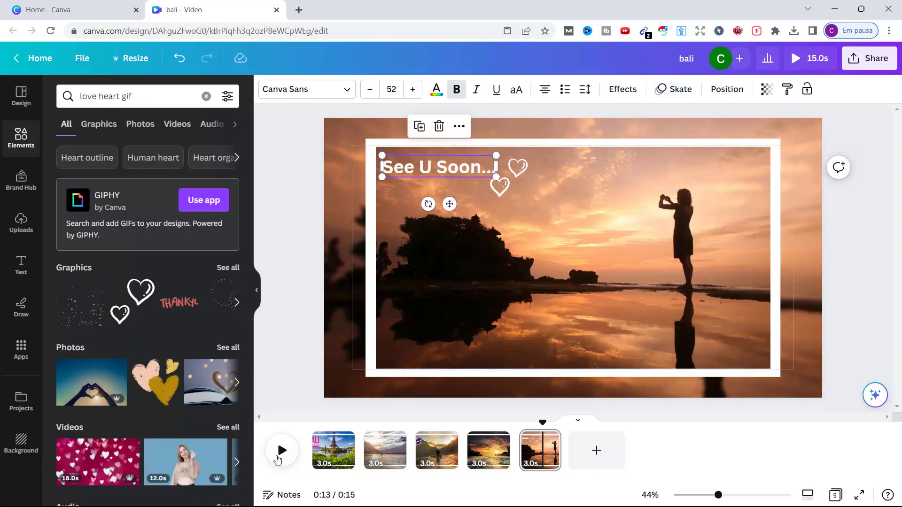
{"action": "left_click", "coordinate": [302, 312]}
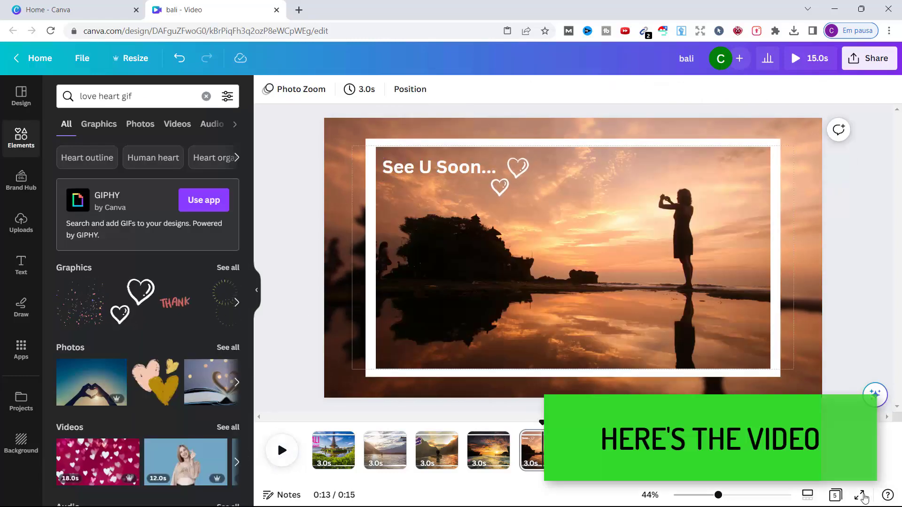
{"action": "left_click", "coordinate": [860, 495]}
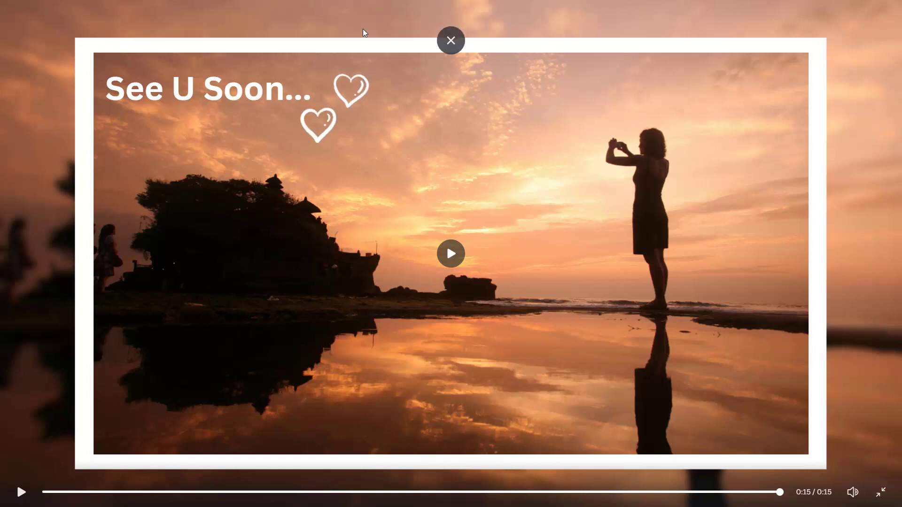
{"action": "left_click", "coordinate": [452, 41]}
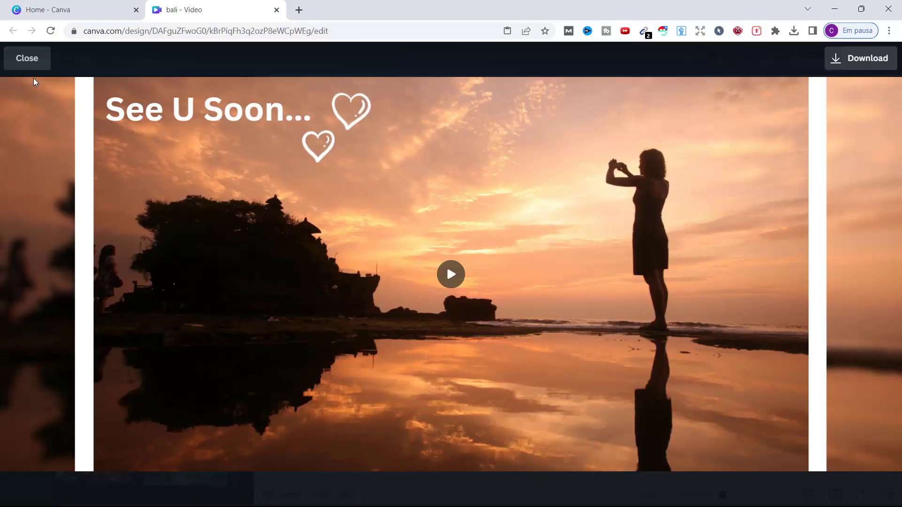
{"action": "left_click", "coordinate": [35, 57]}
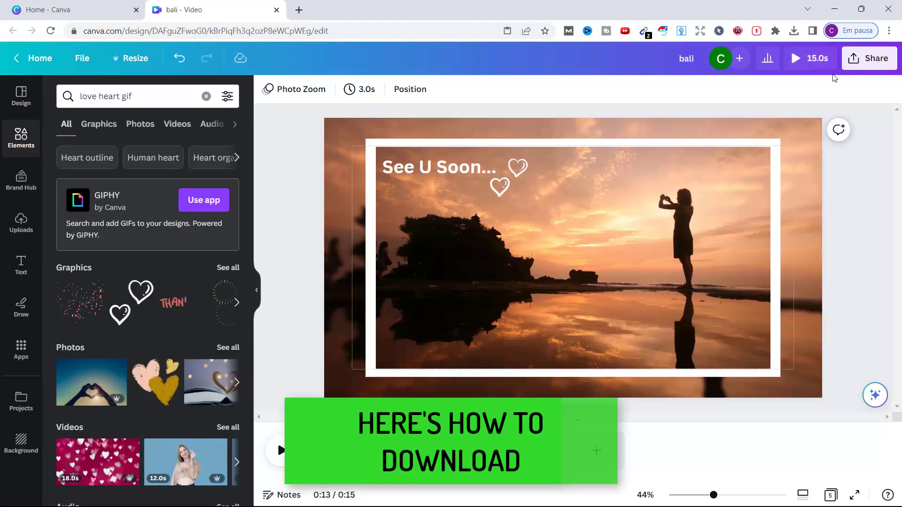
- Download all 5 pages as a 1080p MP4 video
{"action": "left_click", "coordinate": [882, 64]}
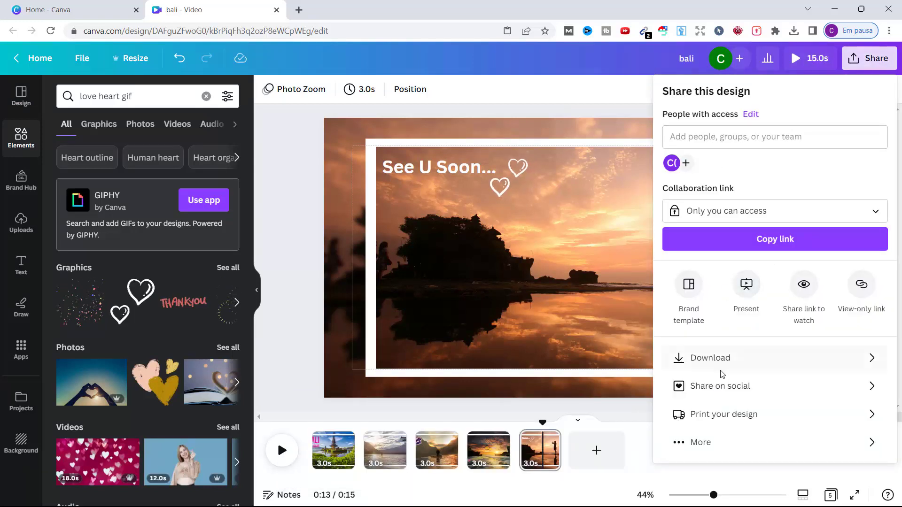
{"action": "left_click", "coordinate": [711, 358]}
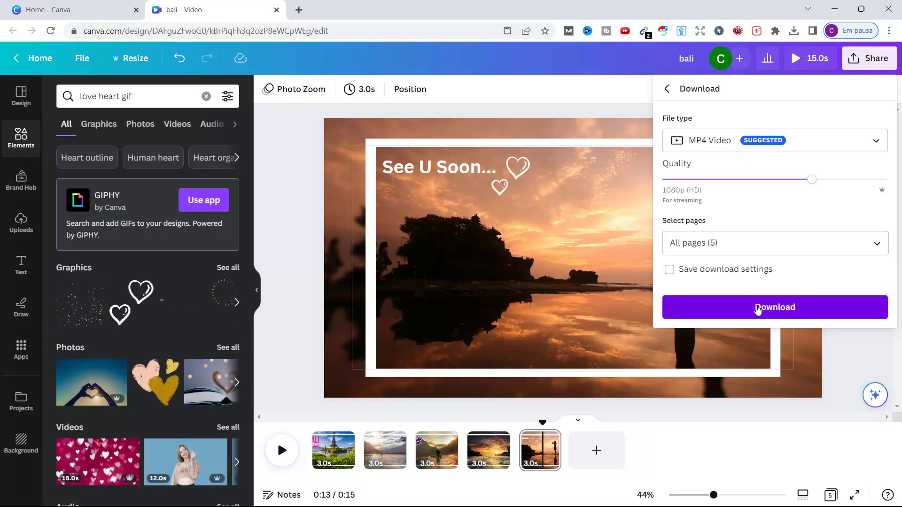
{"action": "left_click", "coordinate": [757, 308]}
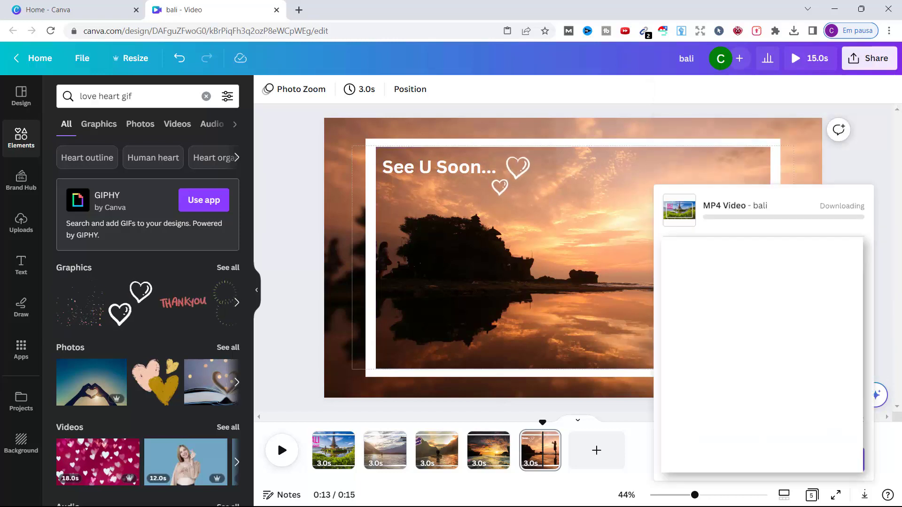